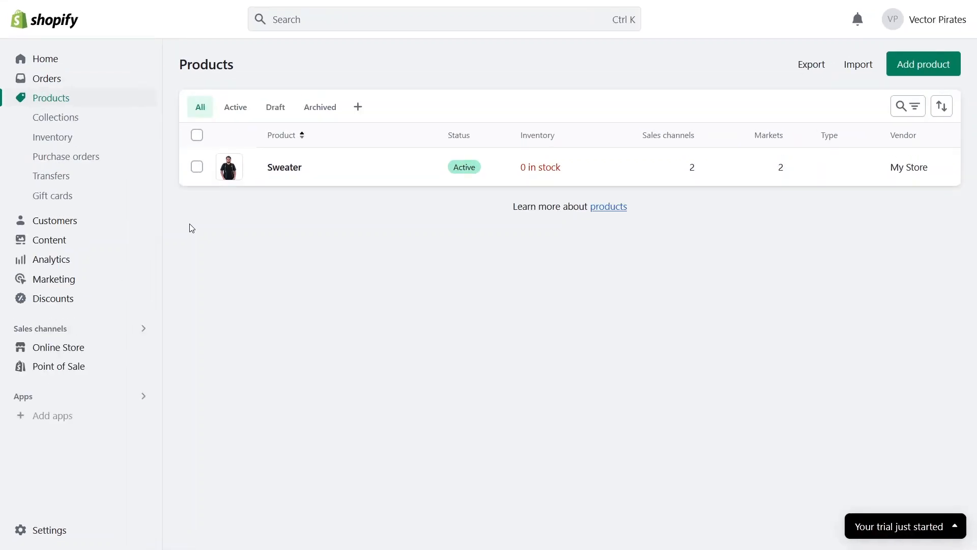
Step: Open the live Dawn theme in the theme editor from Online Store's themes
click(88, 351)
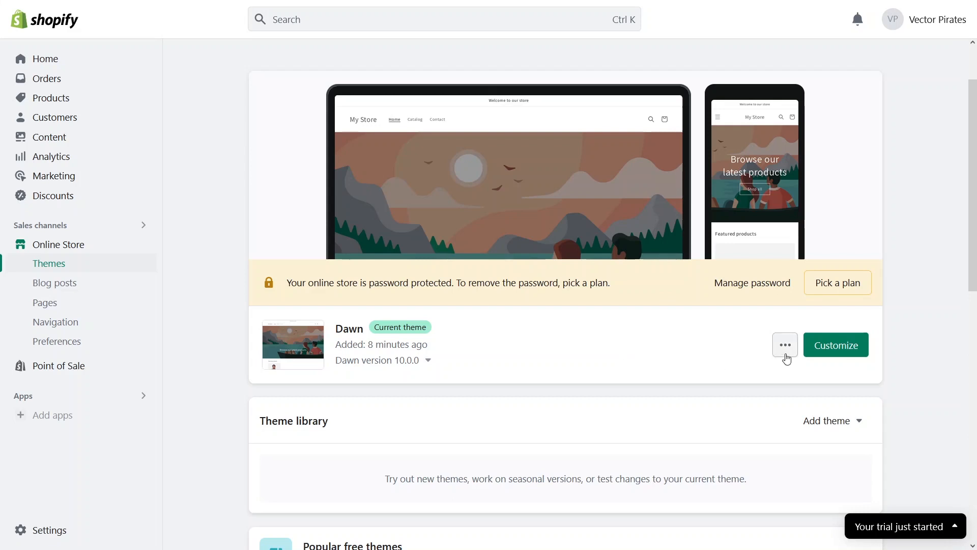
click(837, 351)
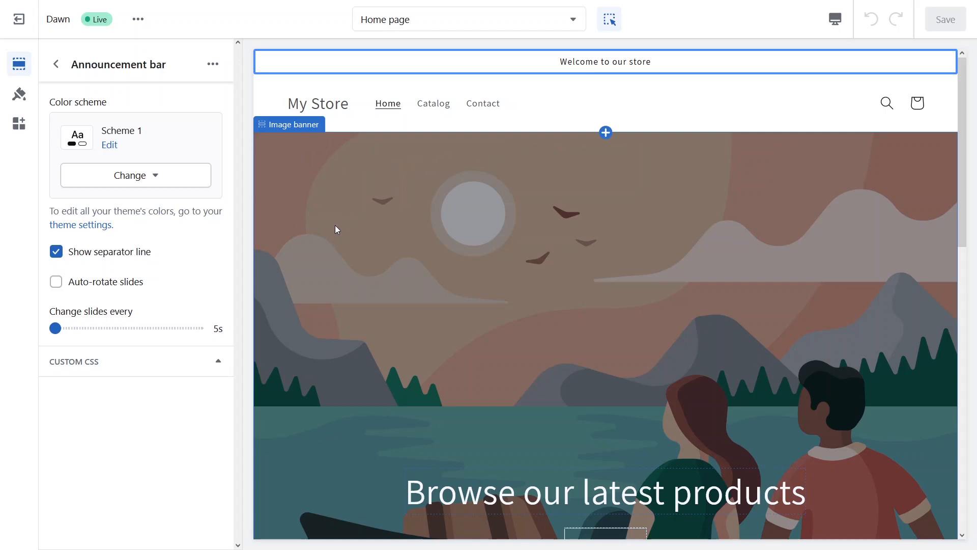
scroll(335, 228, down, 10)
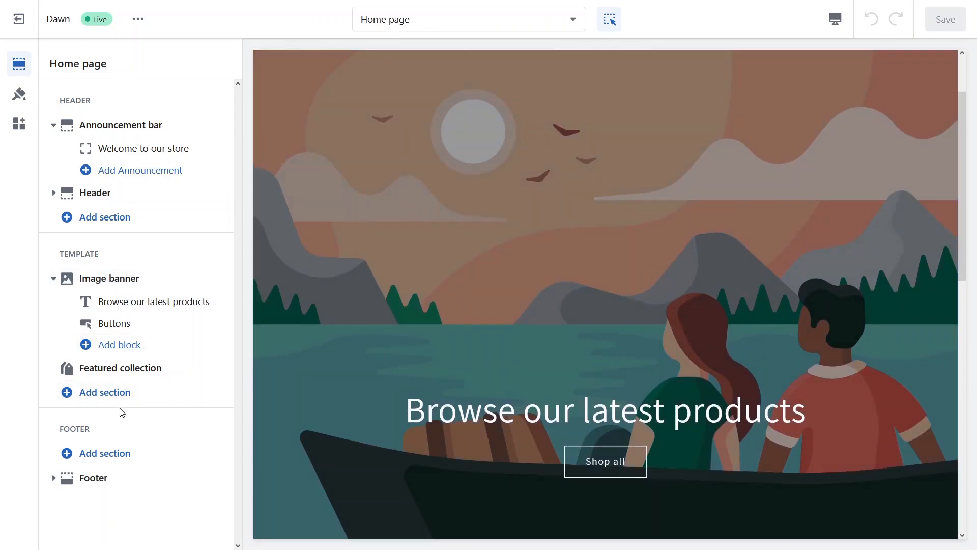
Step: Add a three-column Multicolumn section to the home page and retitle it 'Product Reviews'
click(107, 403)
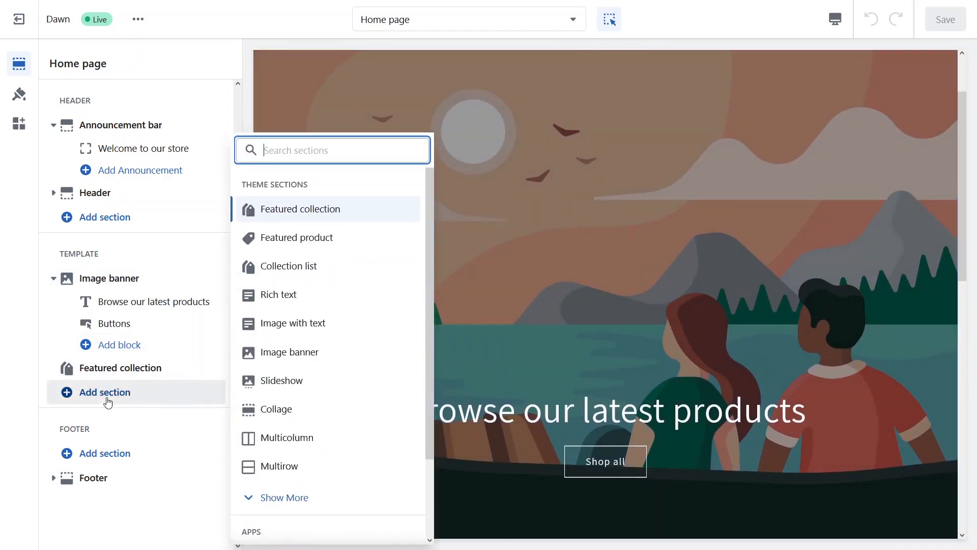
click(287, 439)
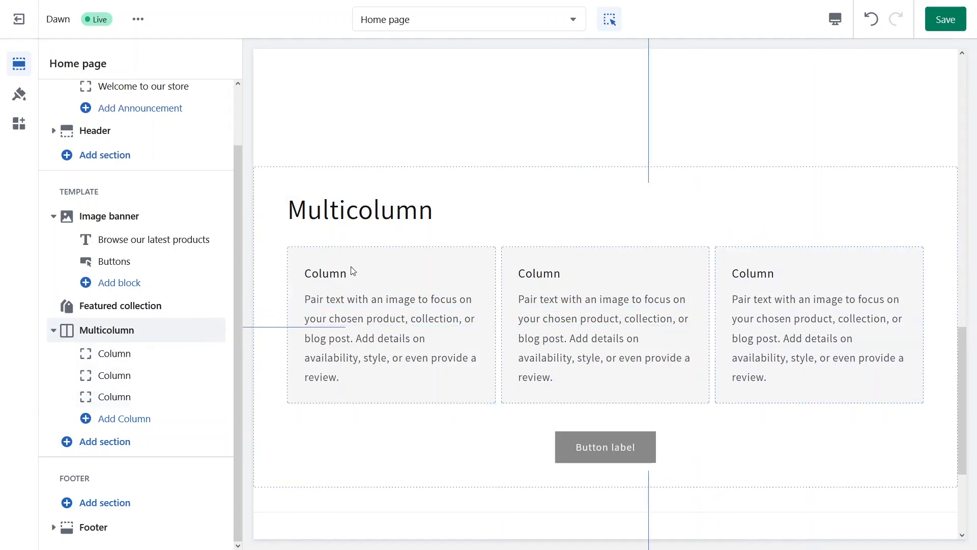
click(321, 219)
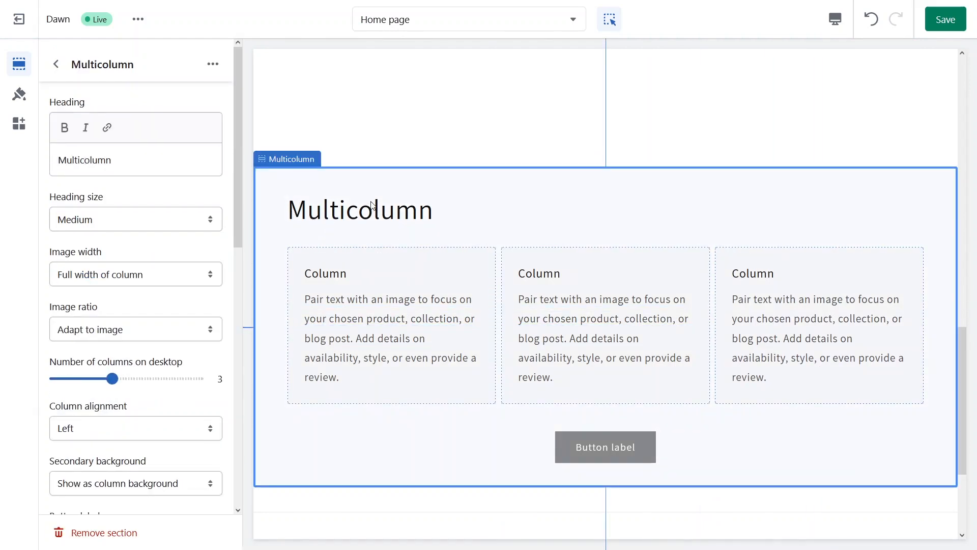
click(135, 162)
drag(135, 162, 45, 163)
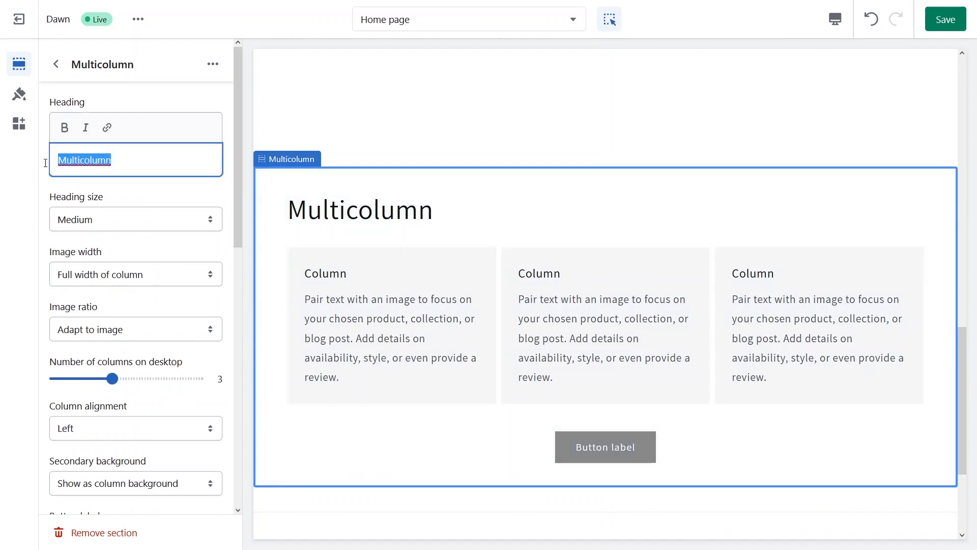
text(Product R)
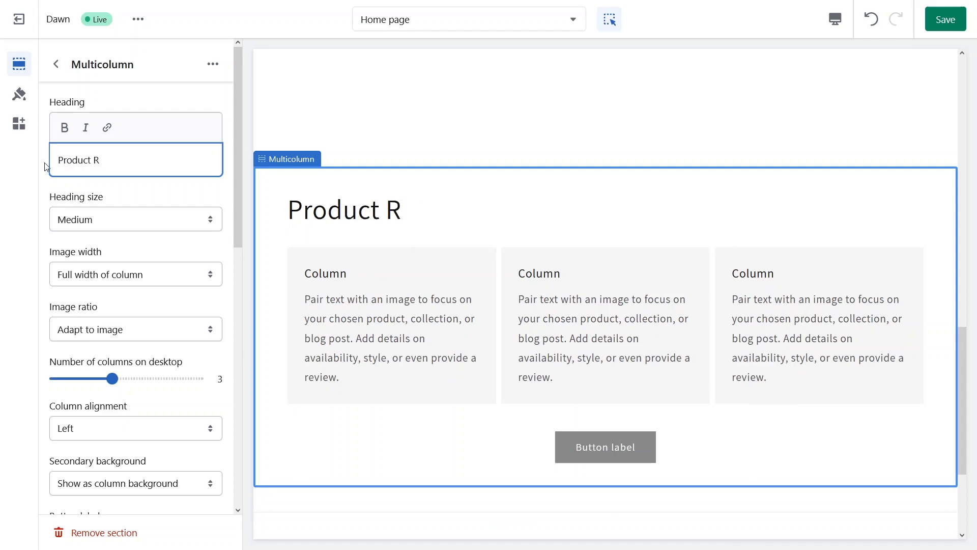
text(eviews)
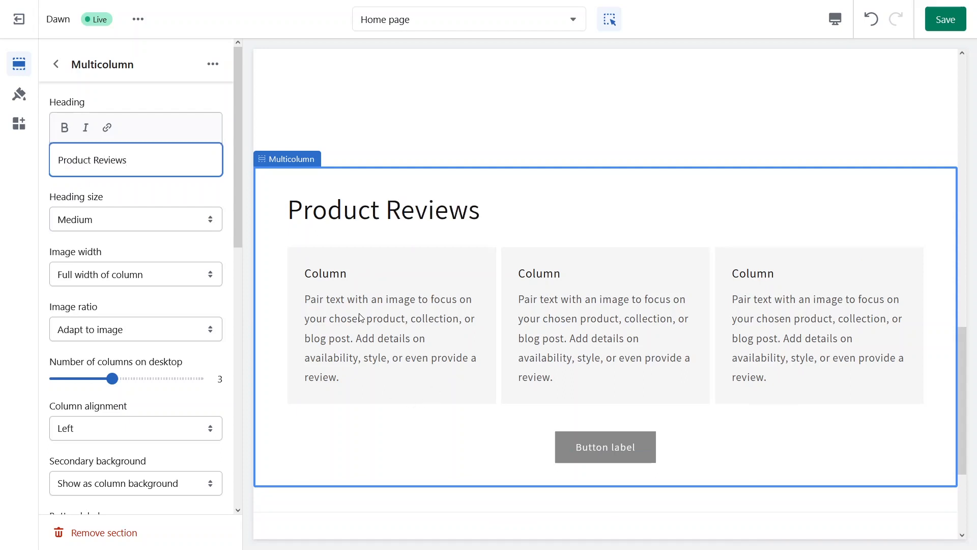
Step: Head the first column 'Sweater was so comfy!' and give it the sweater photo from the library
click(332, 282)
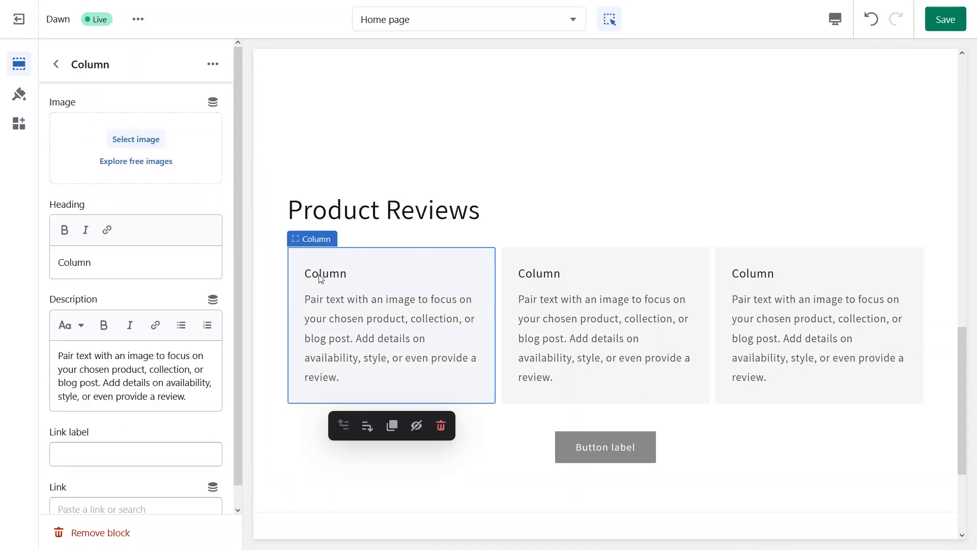
double_click(118, 262)
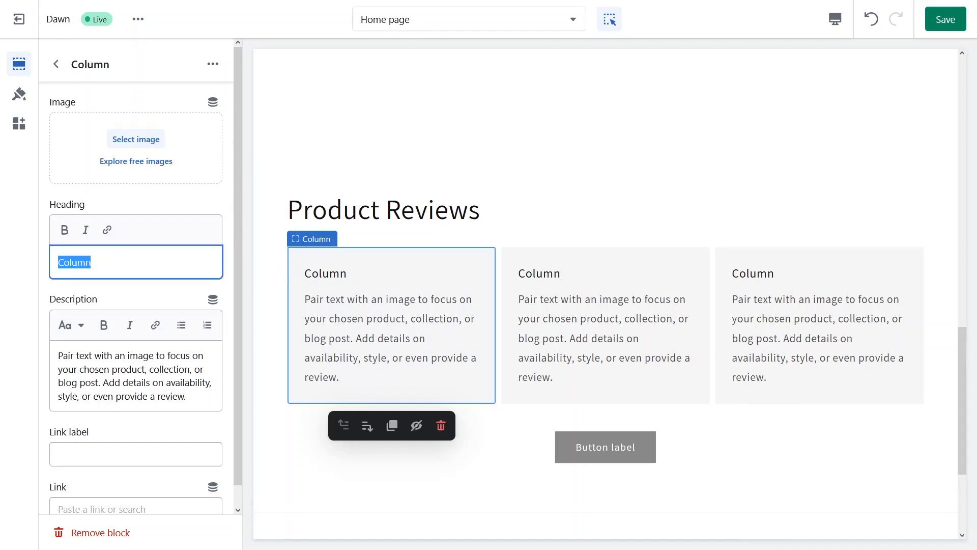
text(Sweater was so)
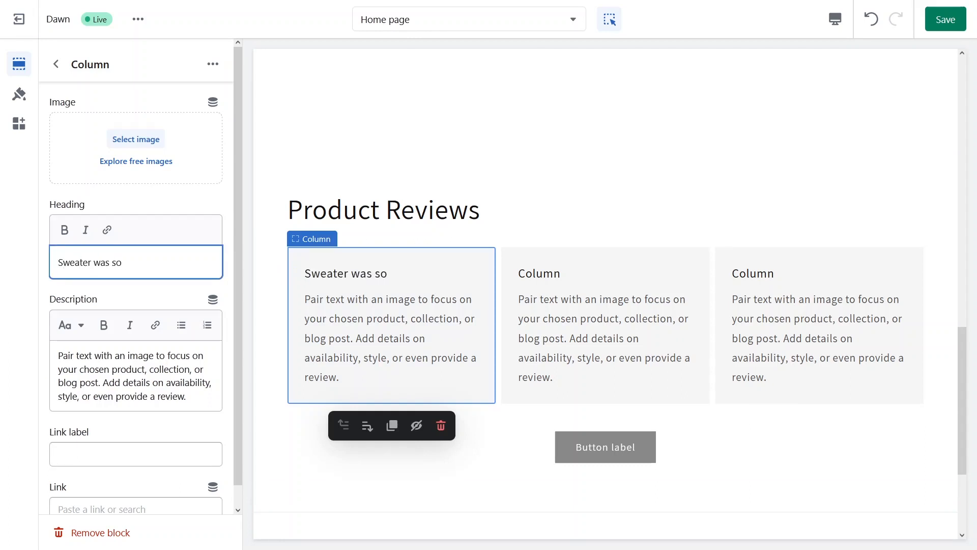
text( comfy!)
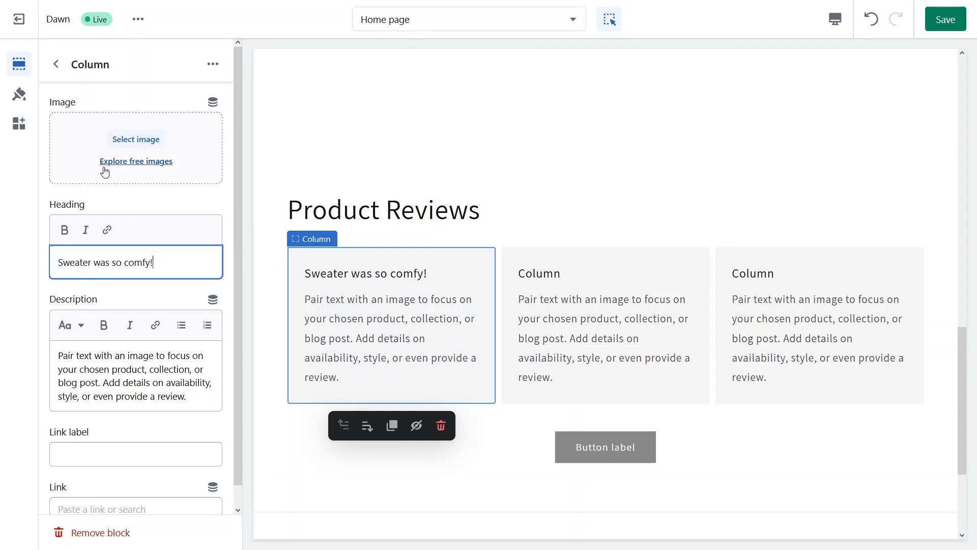
click(80, 173)
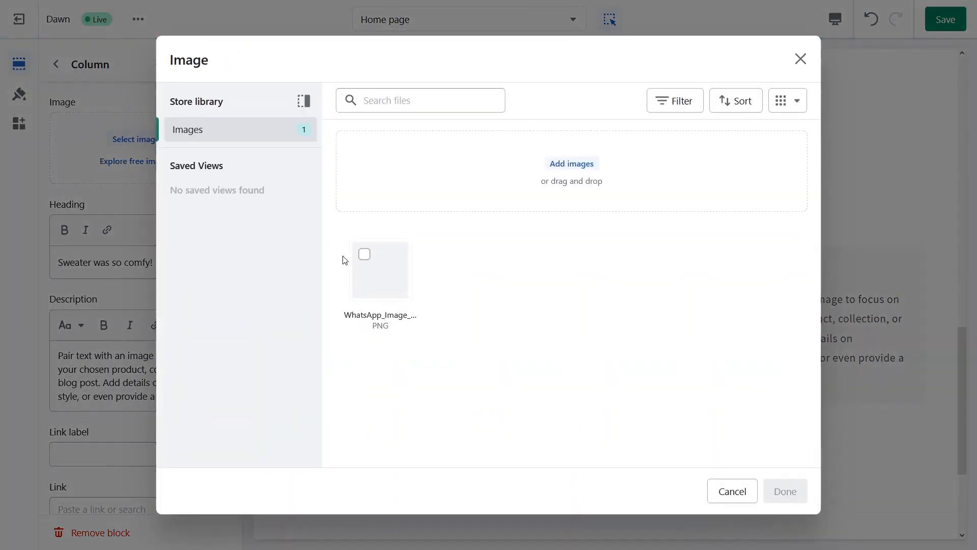
click(377, 282)
click(785, 491)
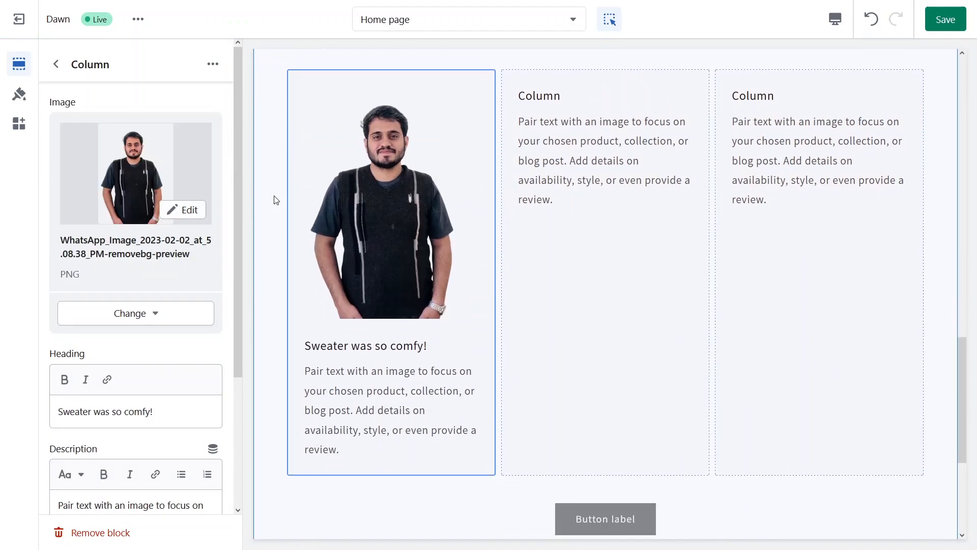
scroll(275, 199, up, 3)
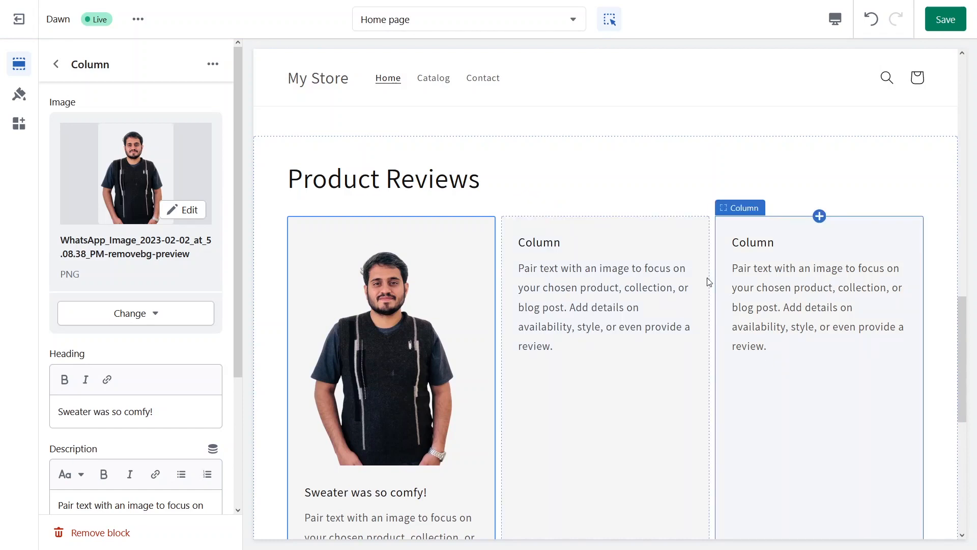
Step: Save the theme and preview the new Product Reviews section on the live storefront home page
click(941, 20)
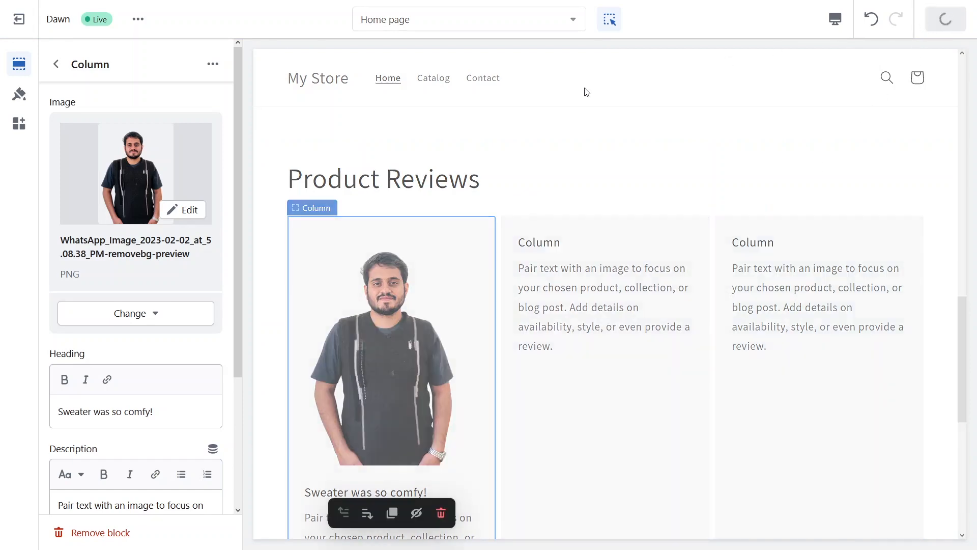
click(137, 20)
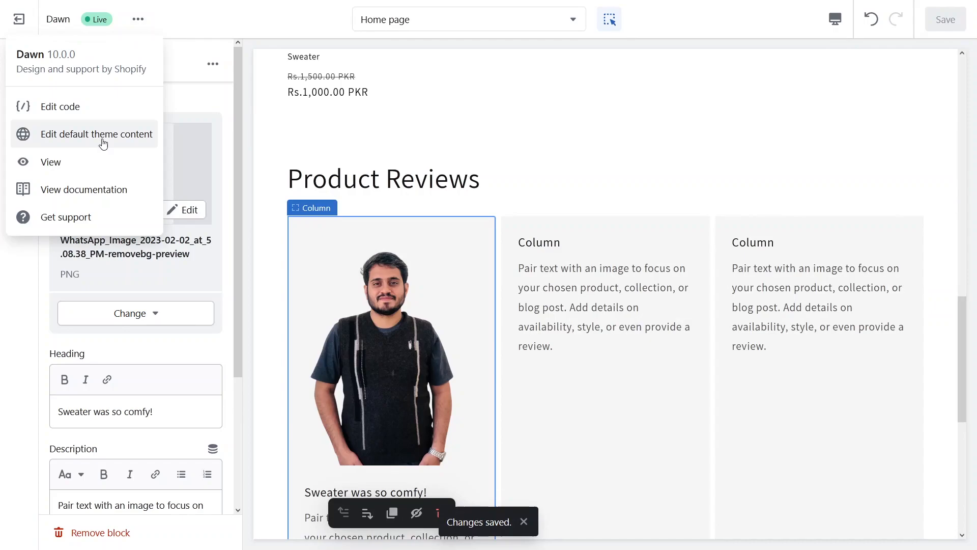
click(73, 168)
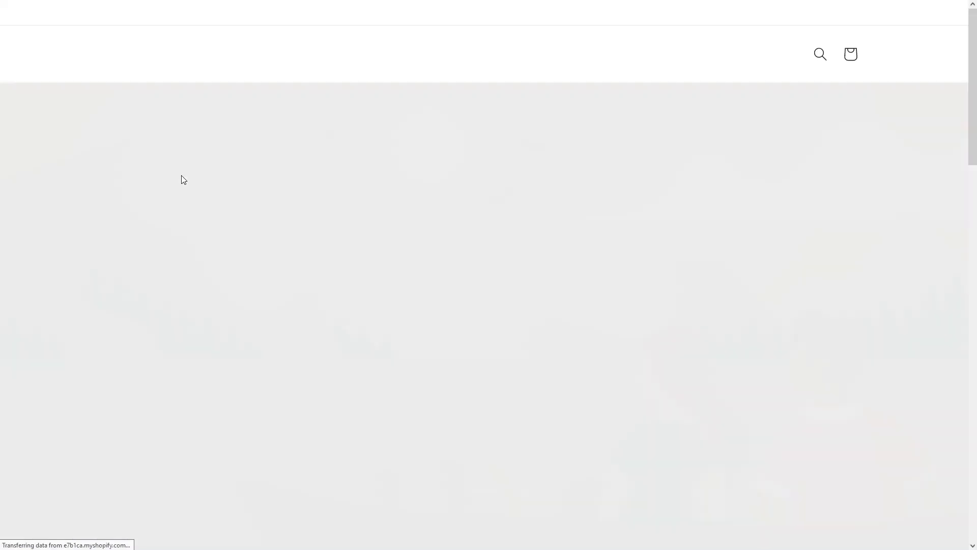
scroll(182, 179, down, 10)
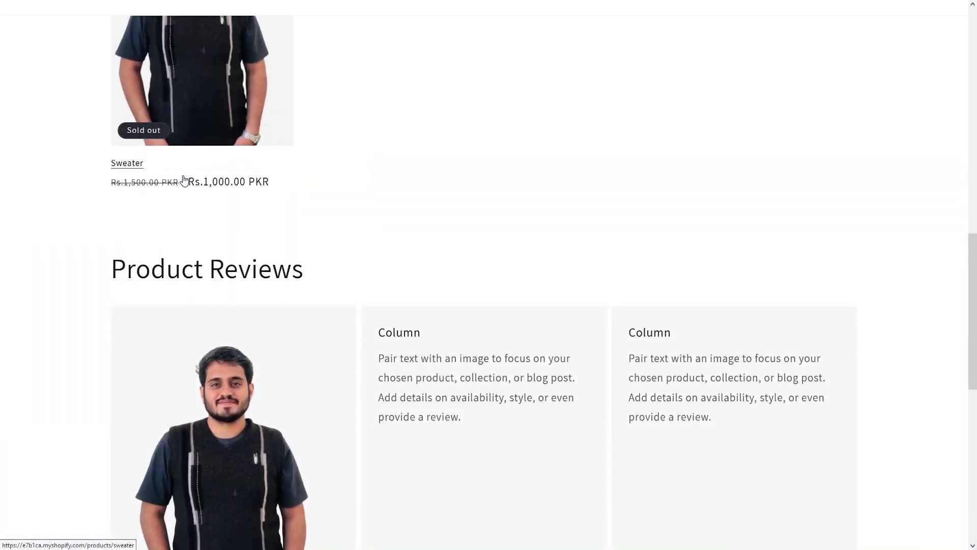
scroll(269, 211, down, 5)
scroll(268, 212, up, 3)
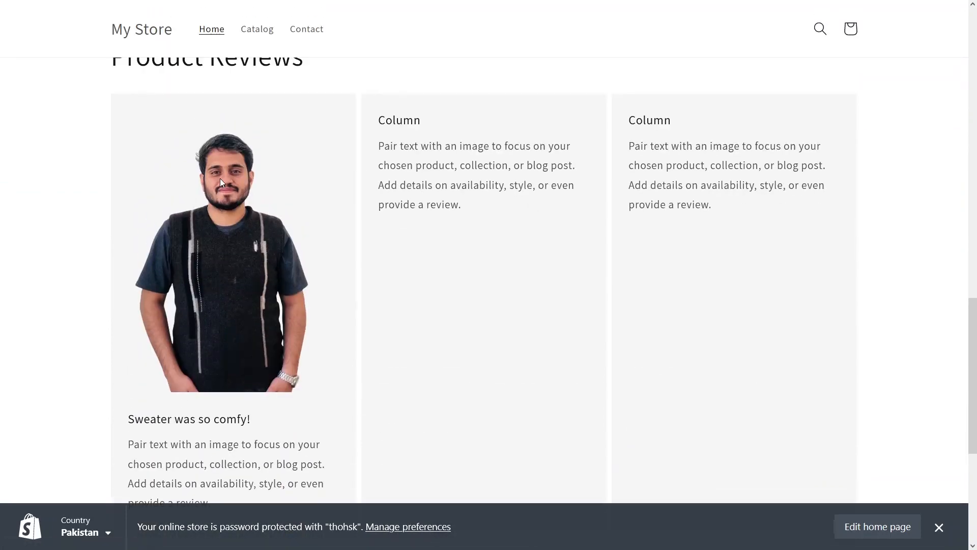
scroll(188, 162, up, 2)
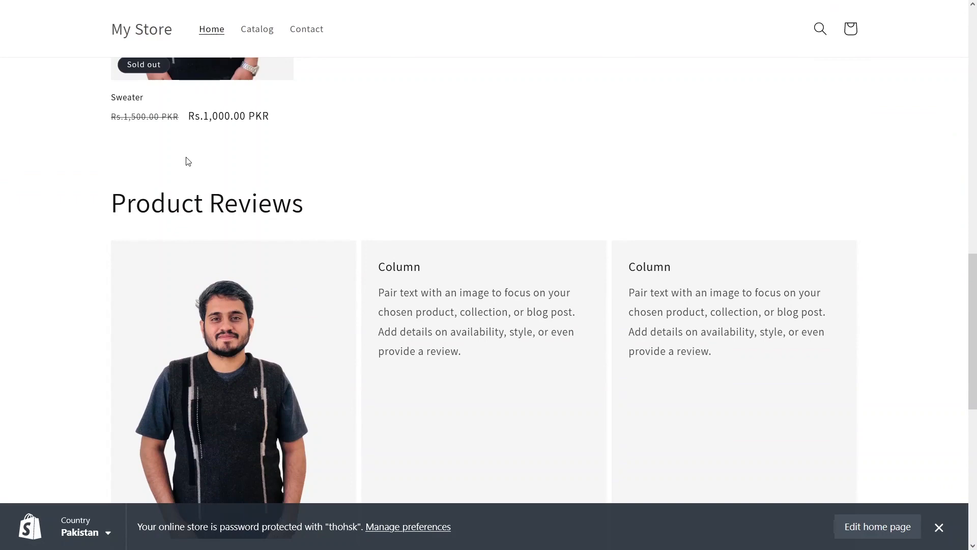
scroll(186, 158, up, 12)
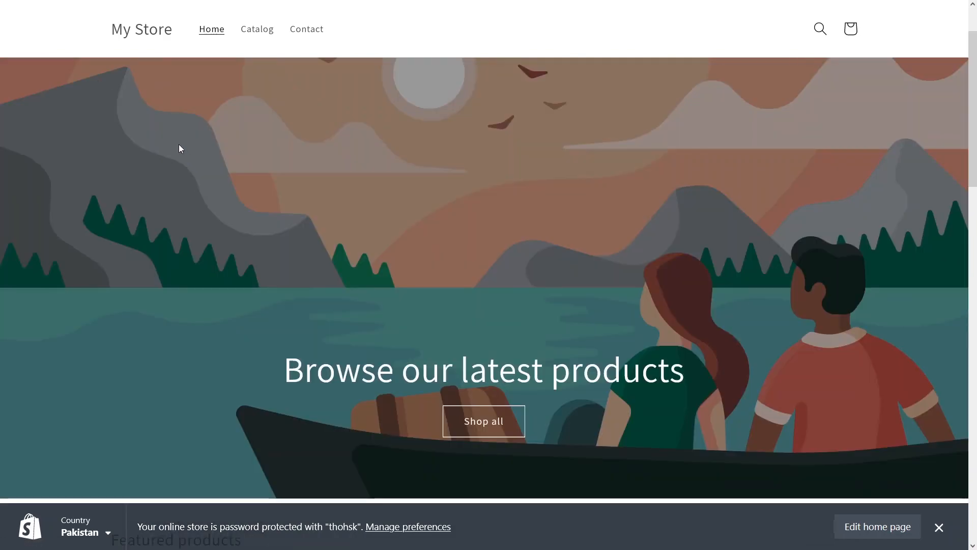
scroll(178, 145, up, 2)
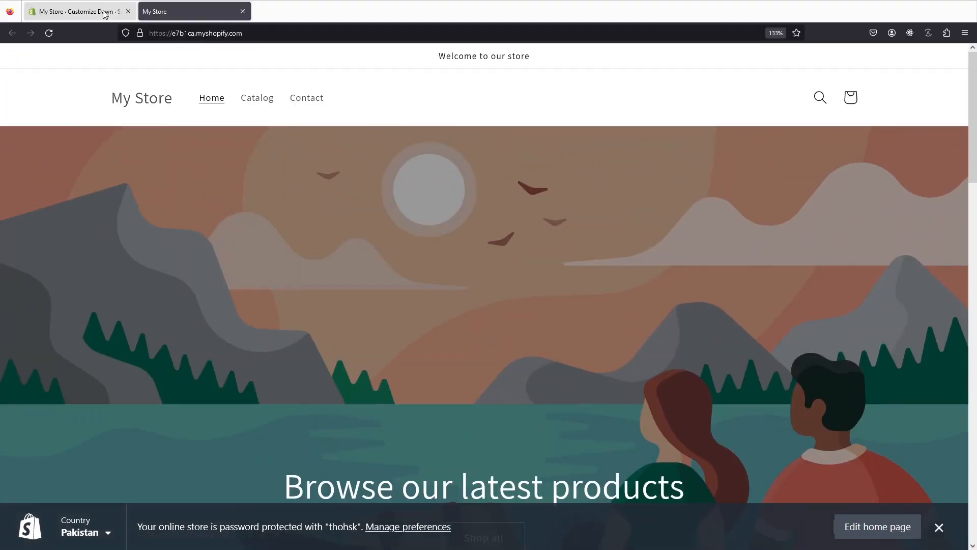
click(105, 13)
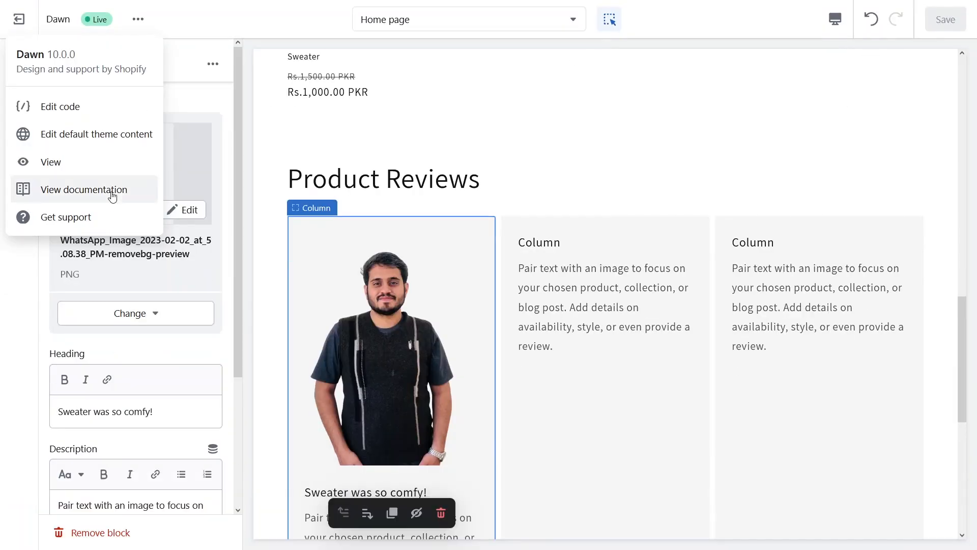
Step: Search the App Store for 'review' apps, allowing the blocked pop-up window to open
click(19, 19)
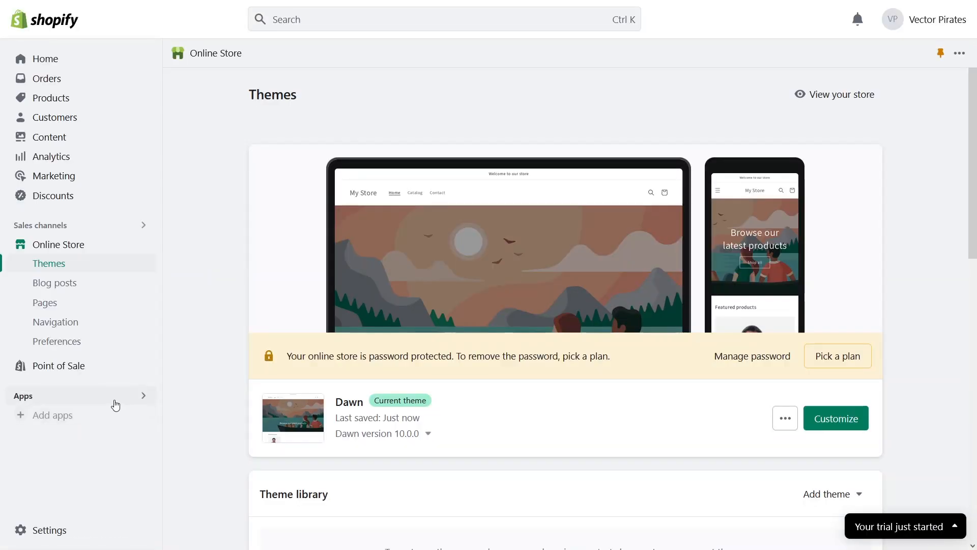
click(116, 402)
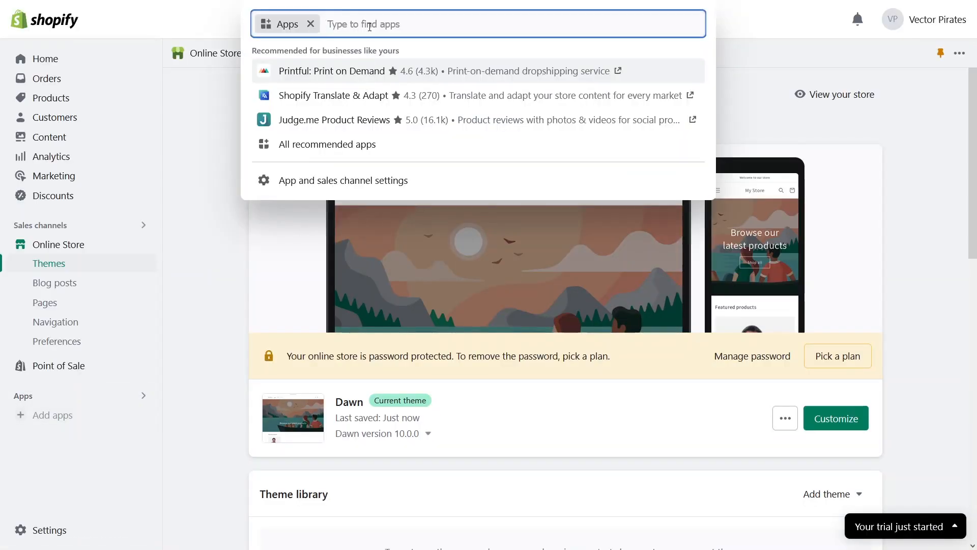
text(review)
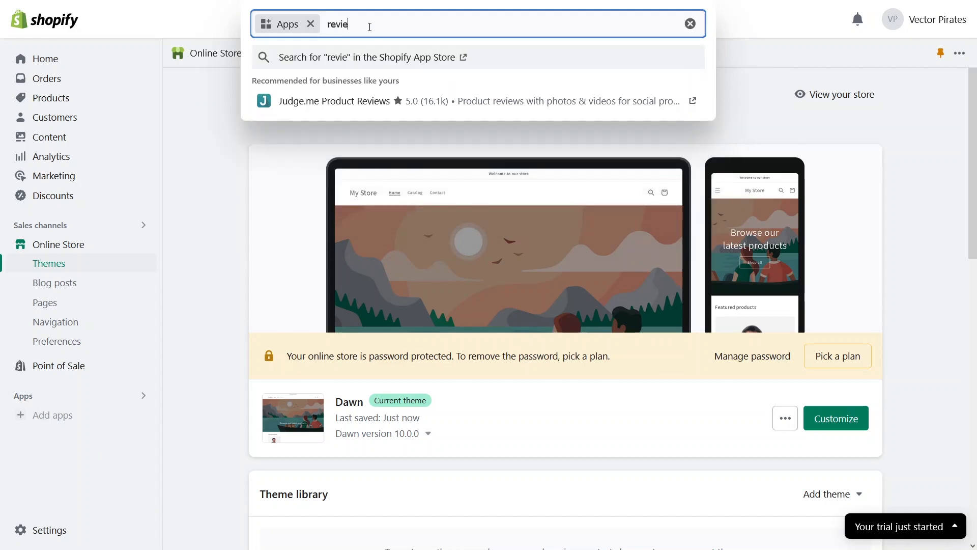
key(Return)
click(207, 54)
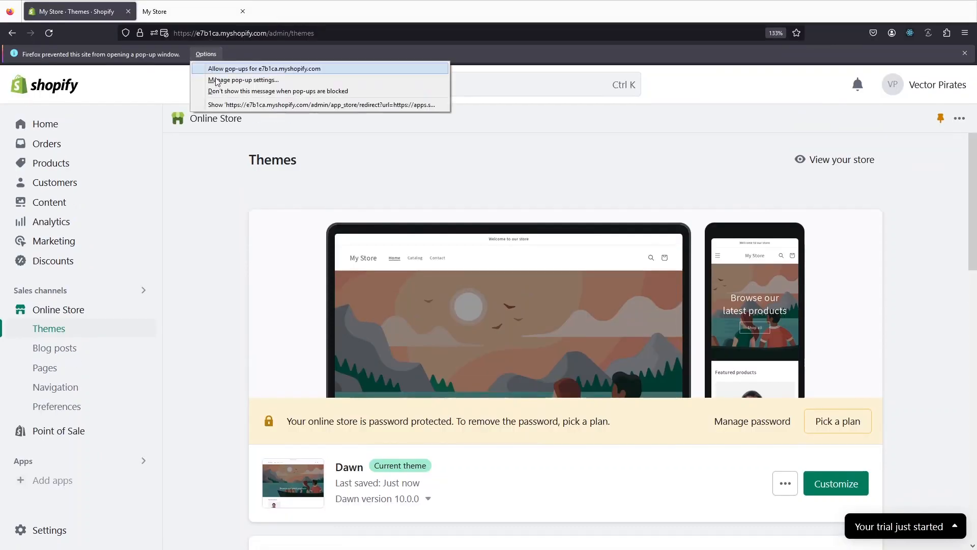
click(228, 104)
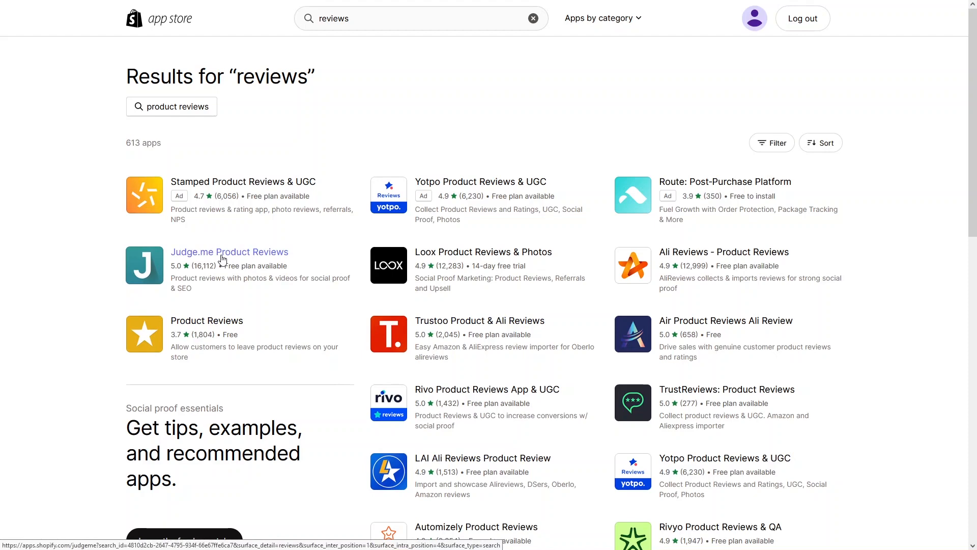
Step: Open the Judge.me Product Reviews listing, look over its pricing plans, and choose Add app
click(279, 301)
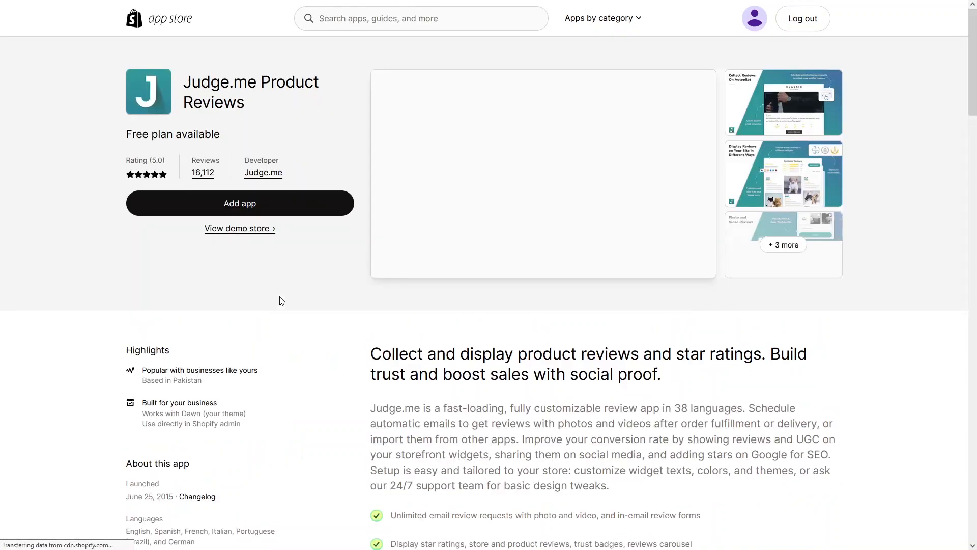
scroll(240, 337, down, 12)
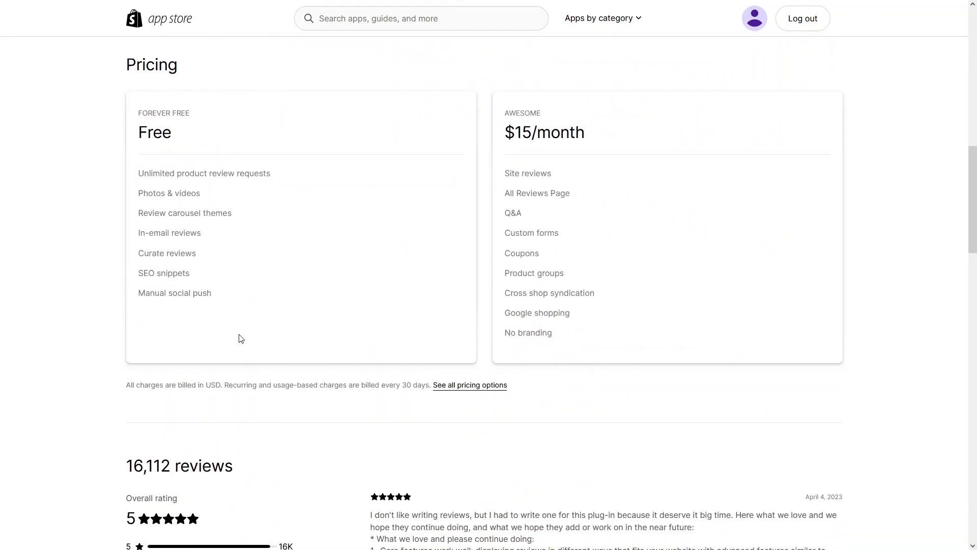
scroll(241, 338, up, 1)
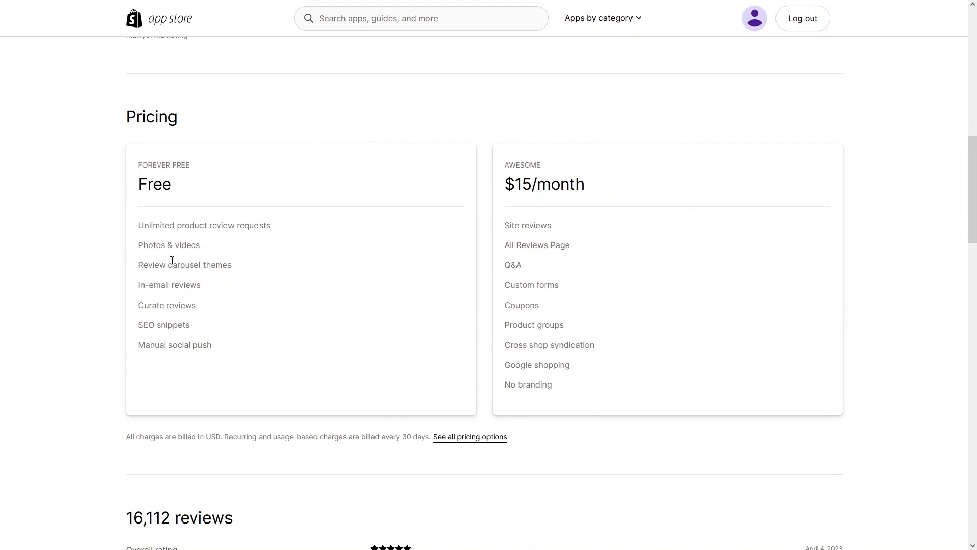
scroll(178, 258, up, 2)
scroll(178, 259, up, 10)
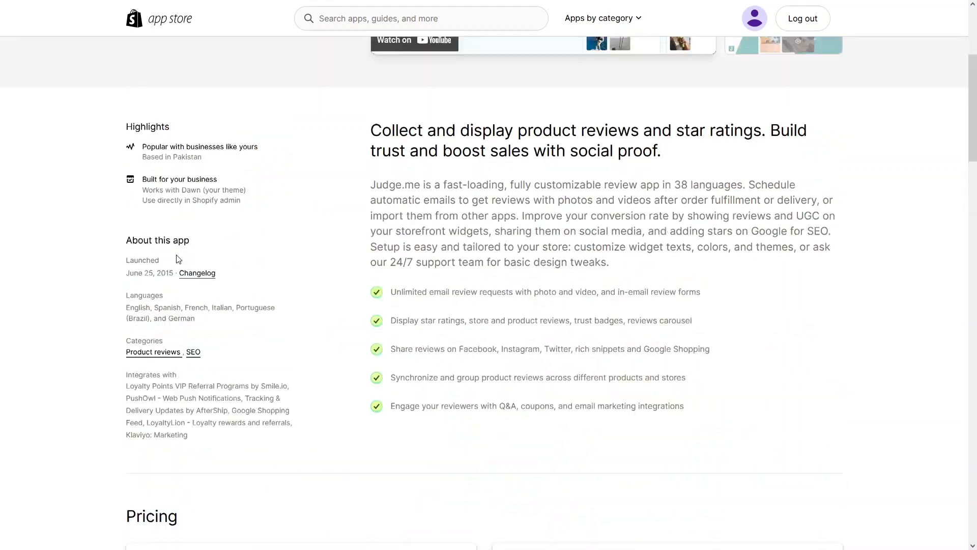
click(220, 209)
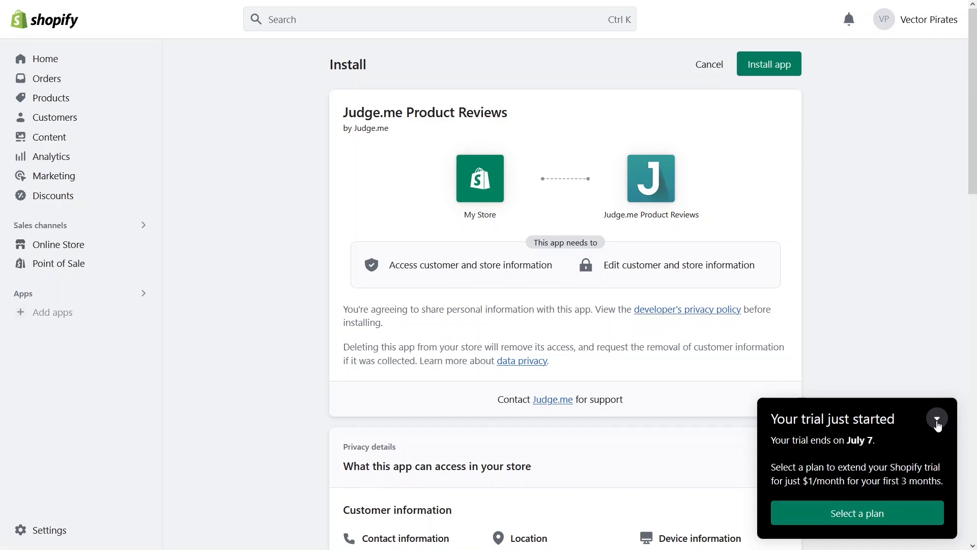
Step: Install Judge.me on the live Dawn theme with its review widgets, unticking the product-page Preview Badge
click(938, 421)
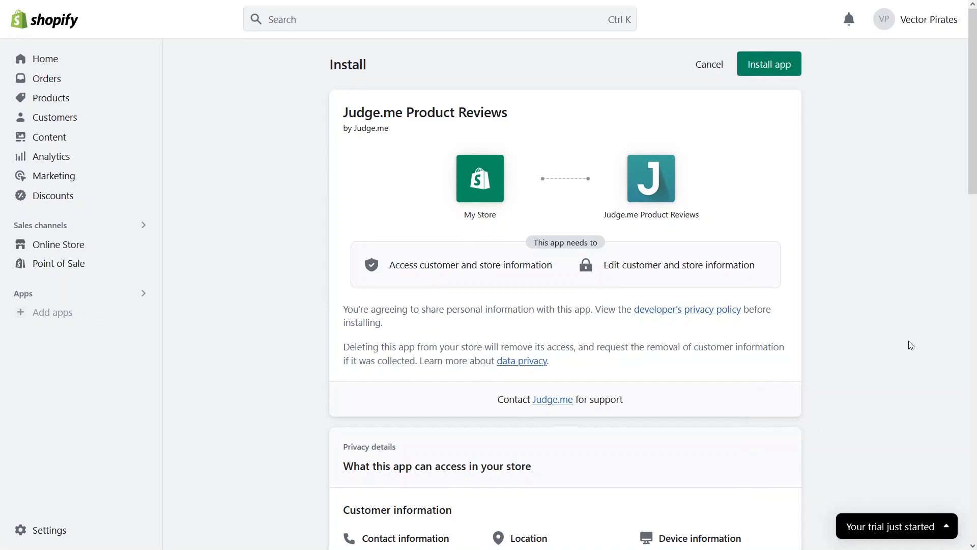
click(771, 72)
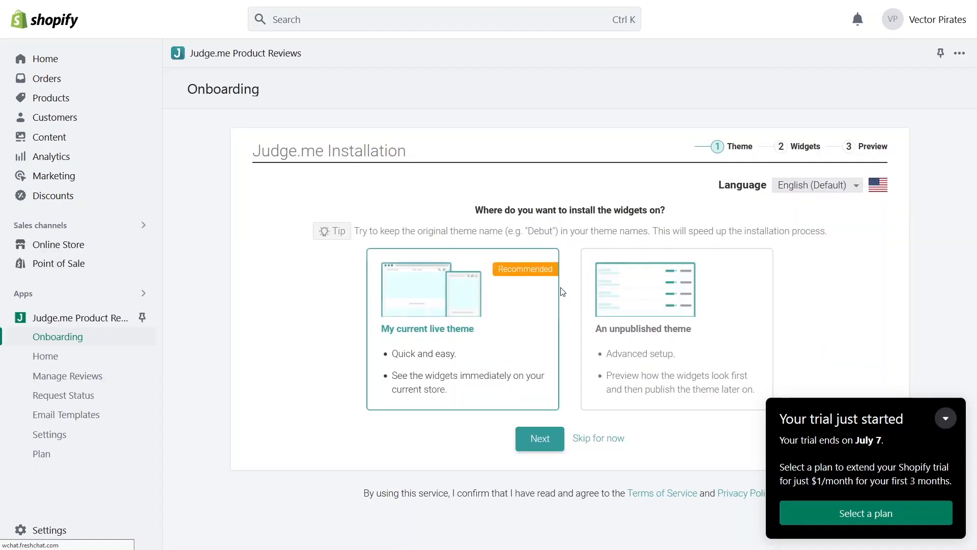
click(946, 418)
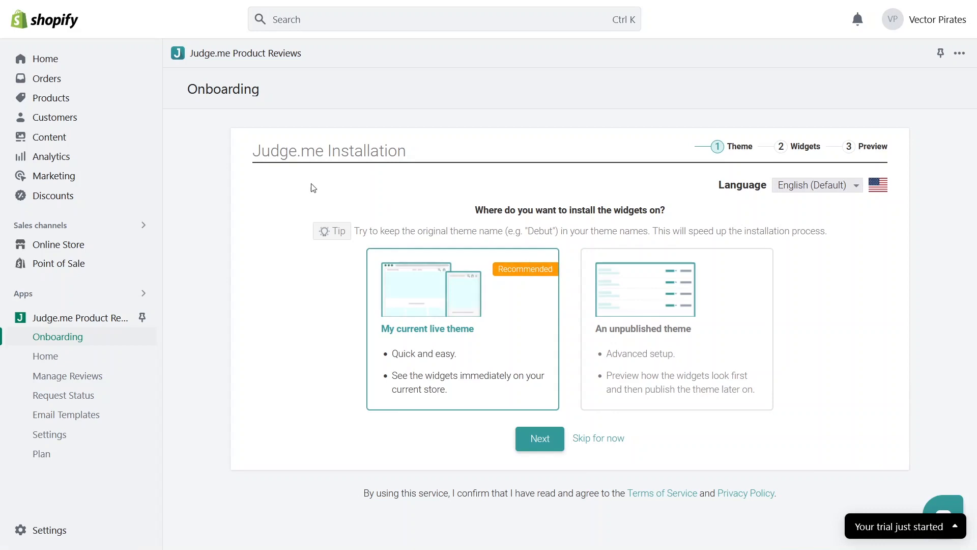
click(535, 445)
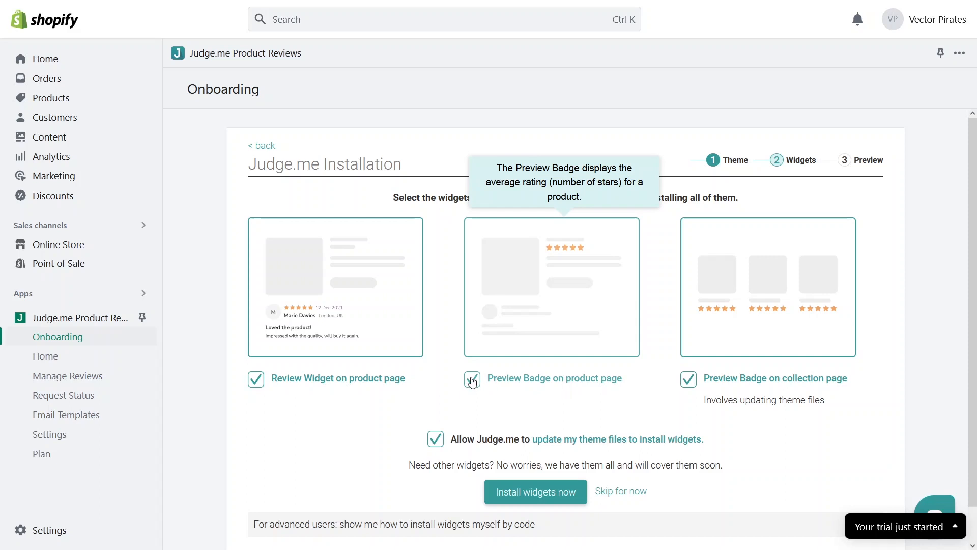
click(473, 381)
click(546, 498)
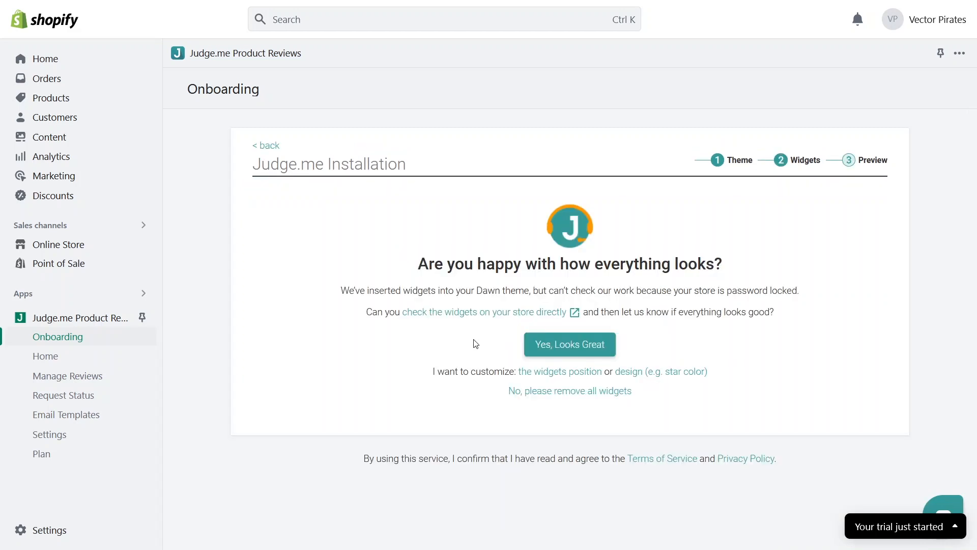
Step: Check the empty Customer Reviews widget on the Sweater page, then confirm with 'Yes, Looks Great'
click(453, 322)
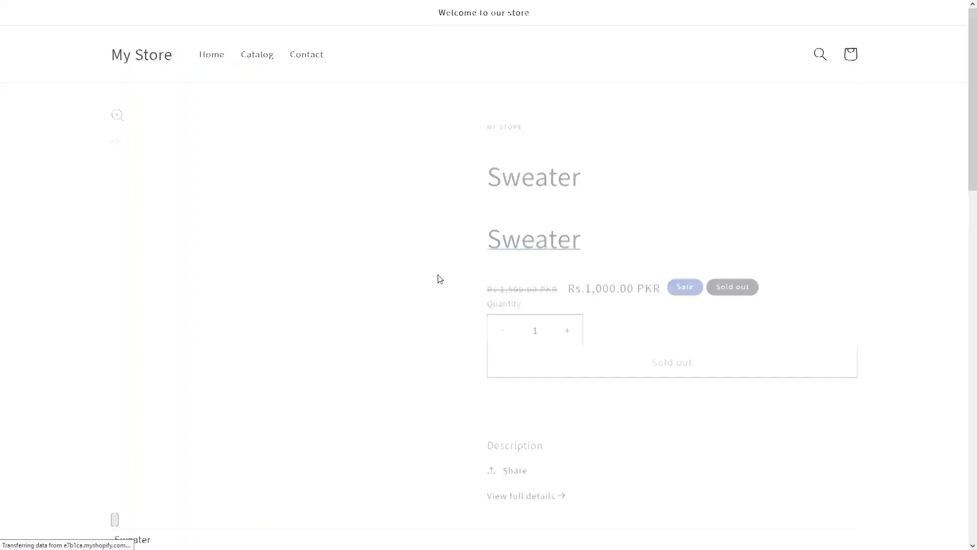
scroll(407, 242, down, 3)
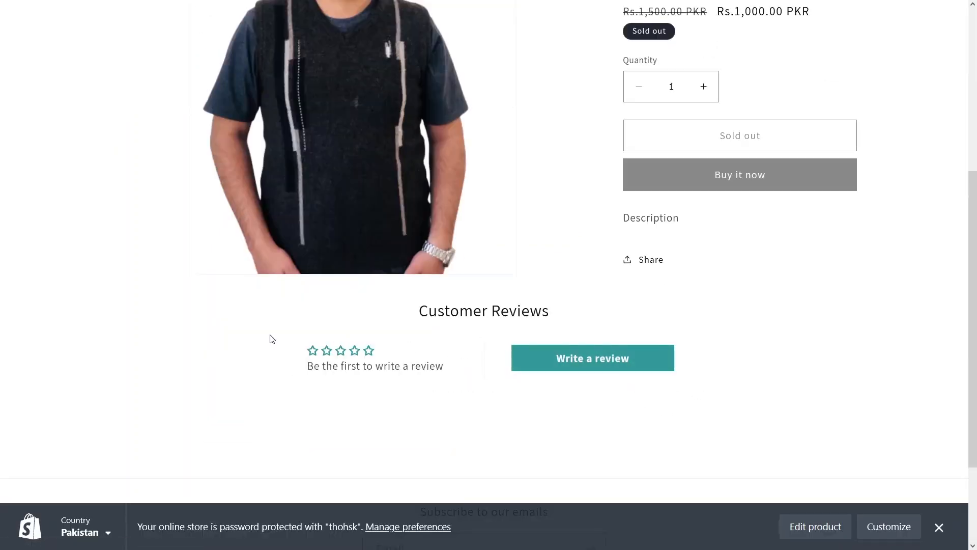
mouse_move(104, 3)
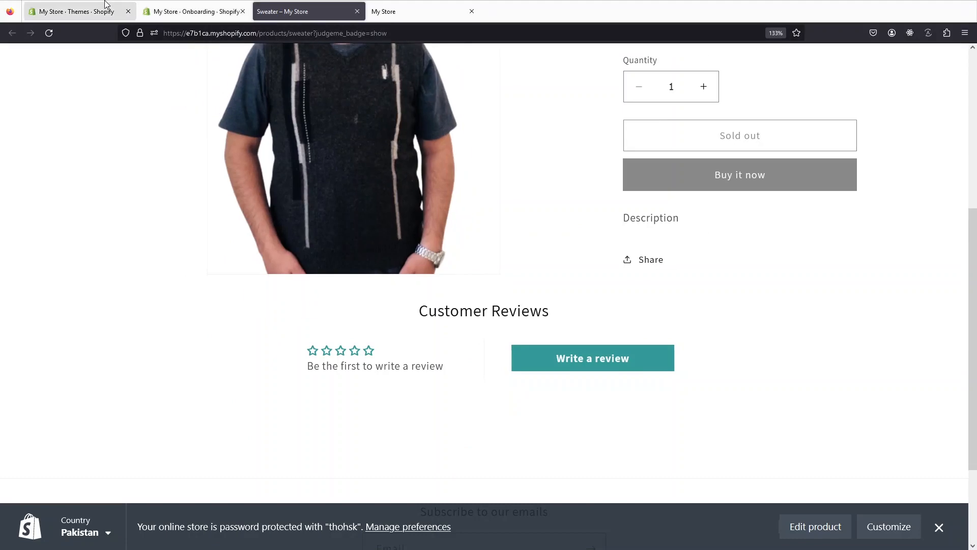
click(173, 4)
click(562, 348)
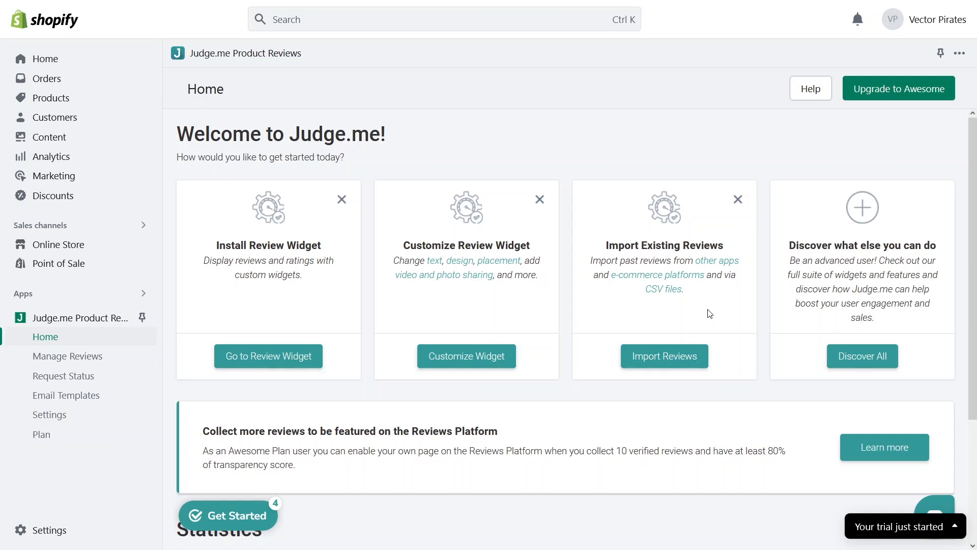
Step: Browse Judge.me's Import & Export options for other apps, platforms and templates, then return Home
click(648, 367)
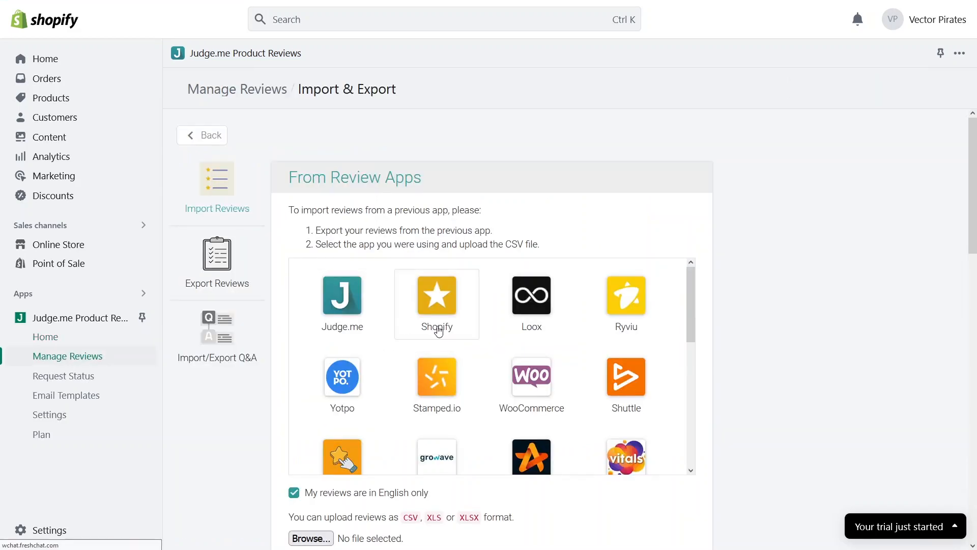
scroll(439, 330, down, 5)
scroll(439, 331, up, 5)
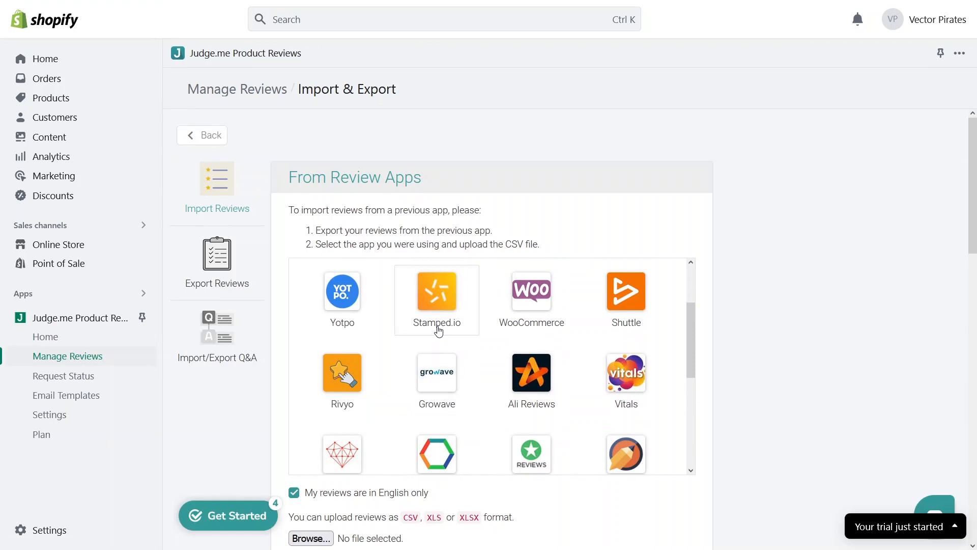
scroll(437, 366, down, 5)
scroll(781, 345, down, 8)
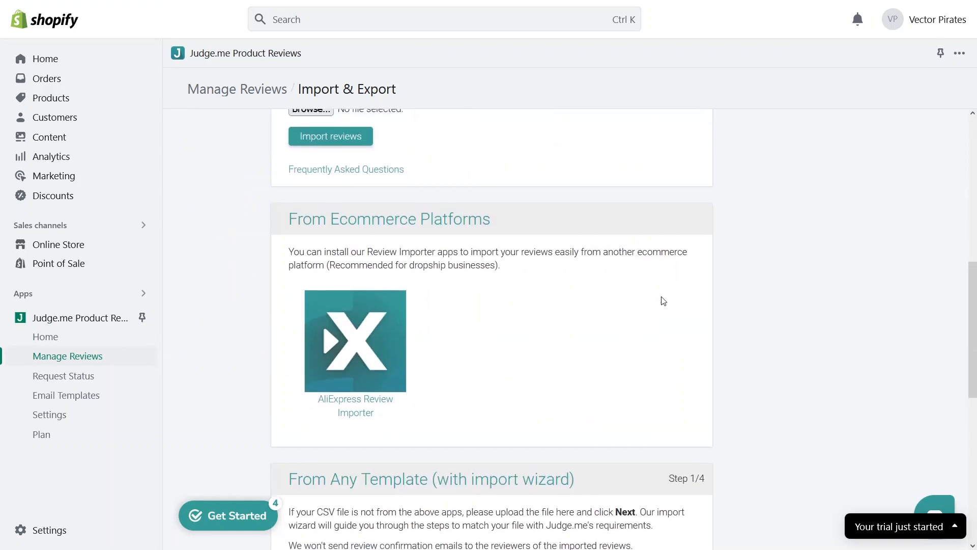
scroll(631, 293, up, 4)
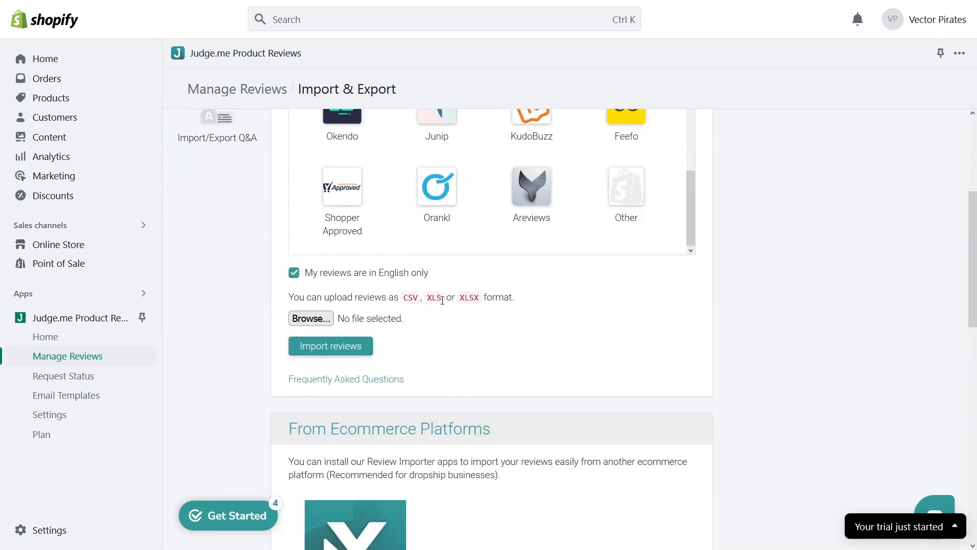
scroll(476, 316, down, 6)
scroll(469, 305, up, 5)
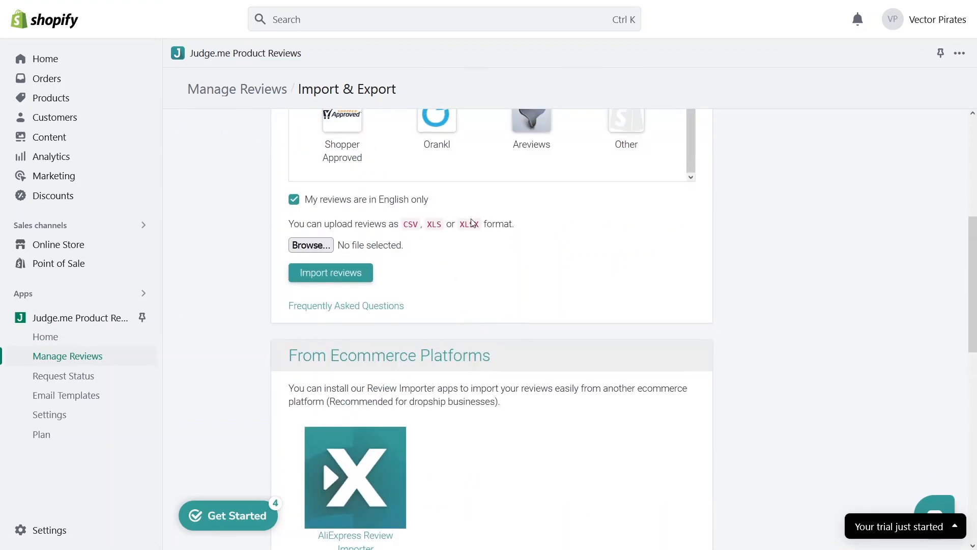
scroll(474, 237, down, 10)
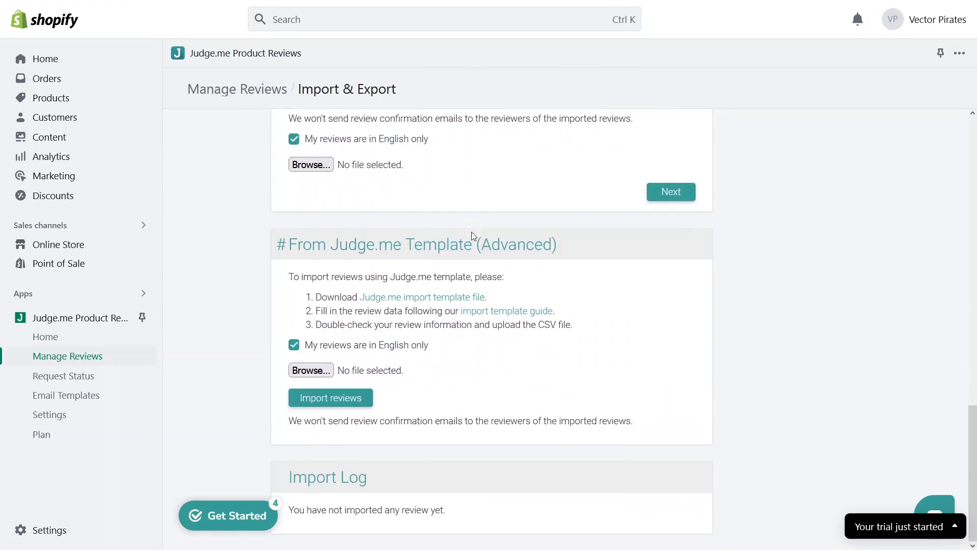
scroll(471, 234, up, 8)
scroll(467, 229, up, 8)
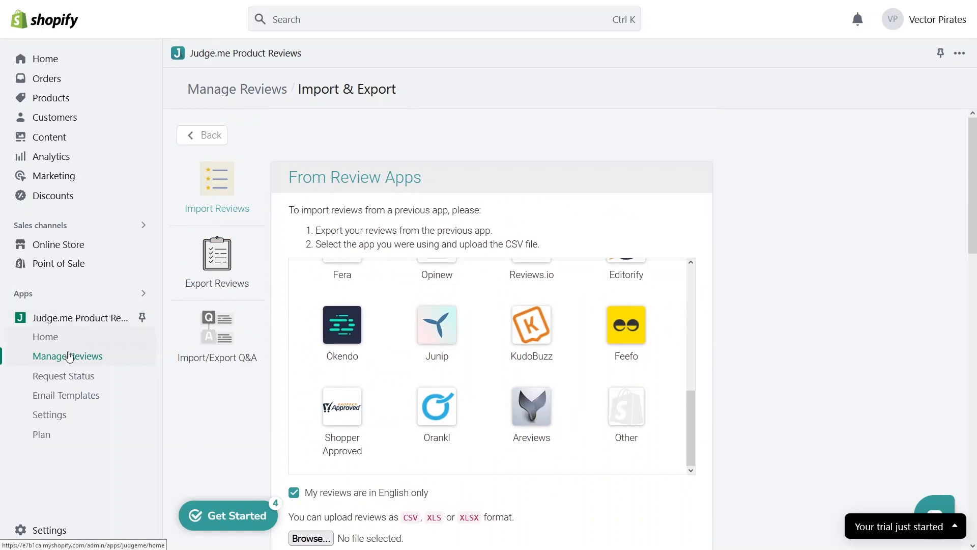
click(57, 340)
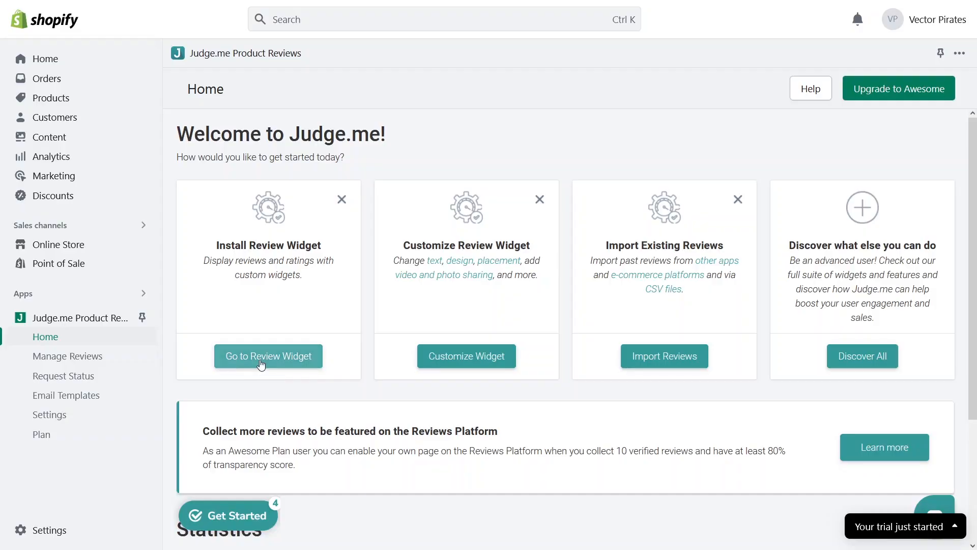
Step: Open Judge.me's Settings > Review Widget Installation instructions via Go to Review Widget
click(261, 361)
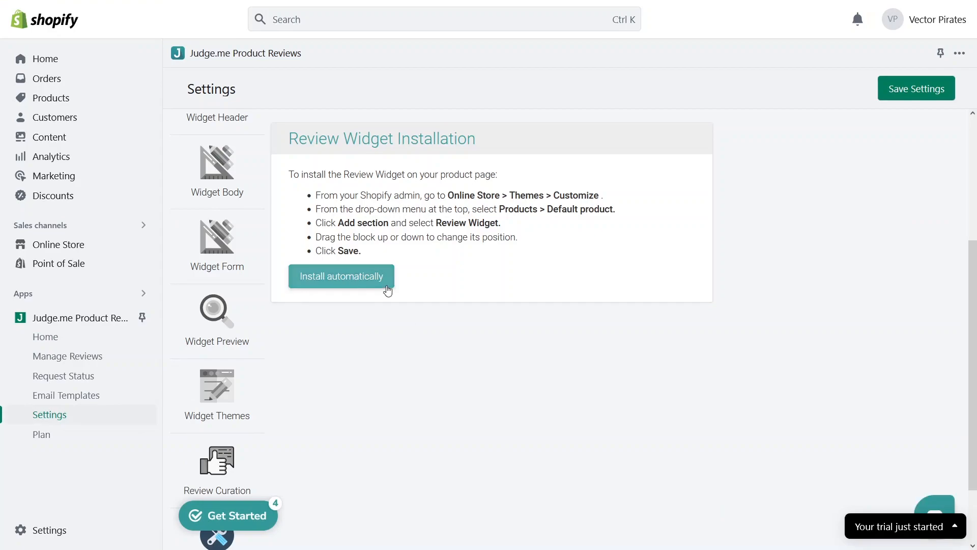
Step: Auto-install the Judge.me Review Widget on the Default product template, remove the duplicate block, and save
click(360, 286)
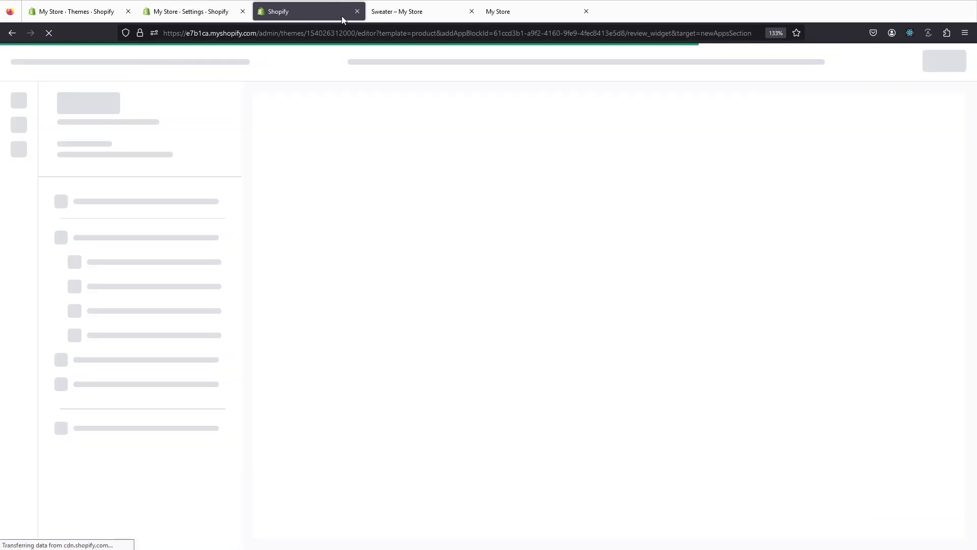
key(F11)
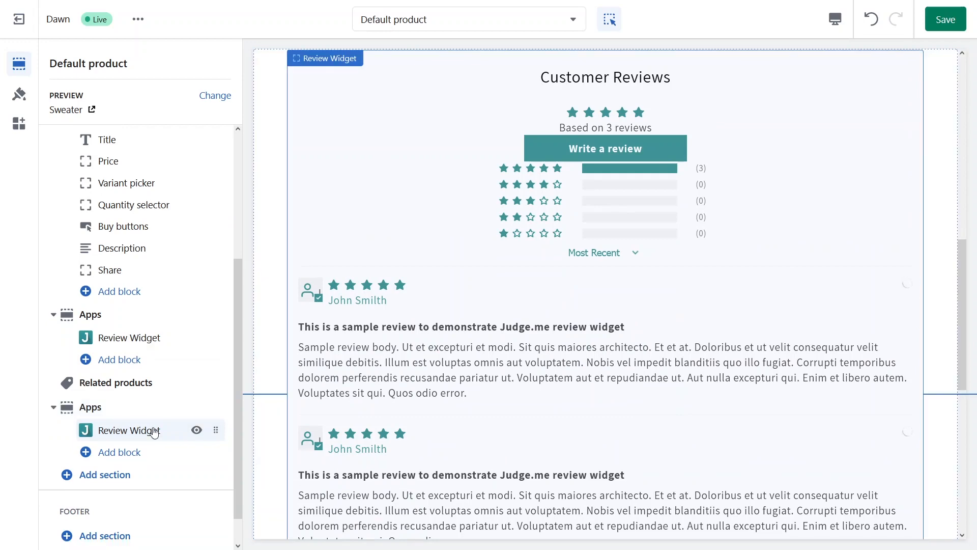
click(152, 431)
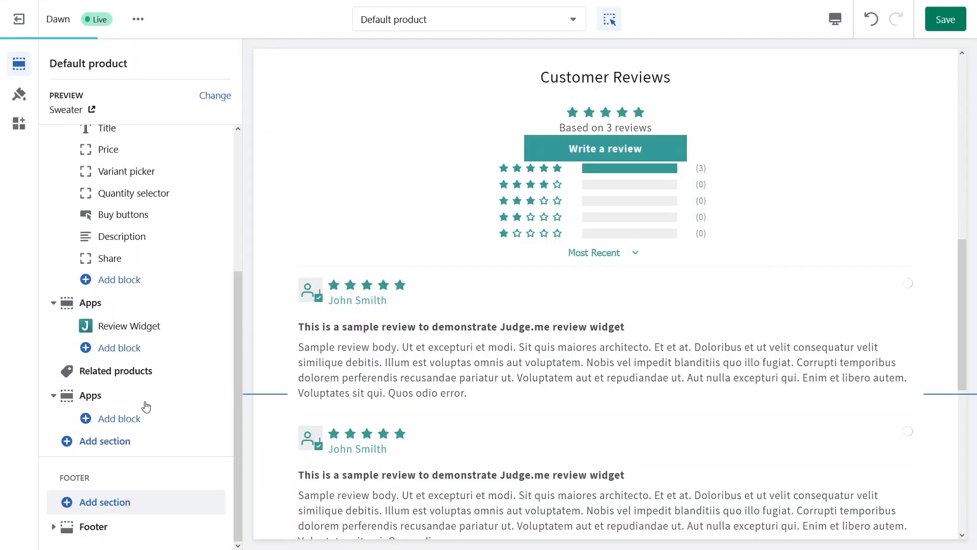
click(127, 325)
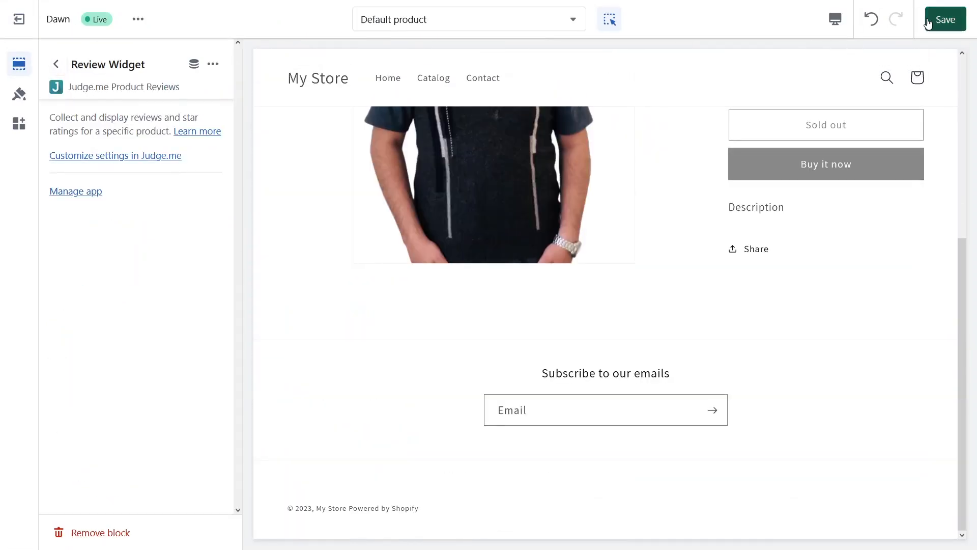
click(946, 19)
mouse_move(281, 17)
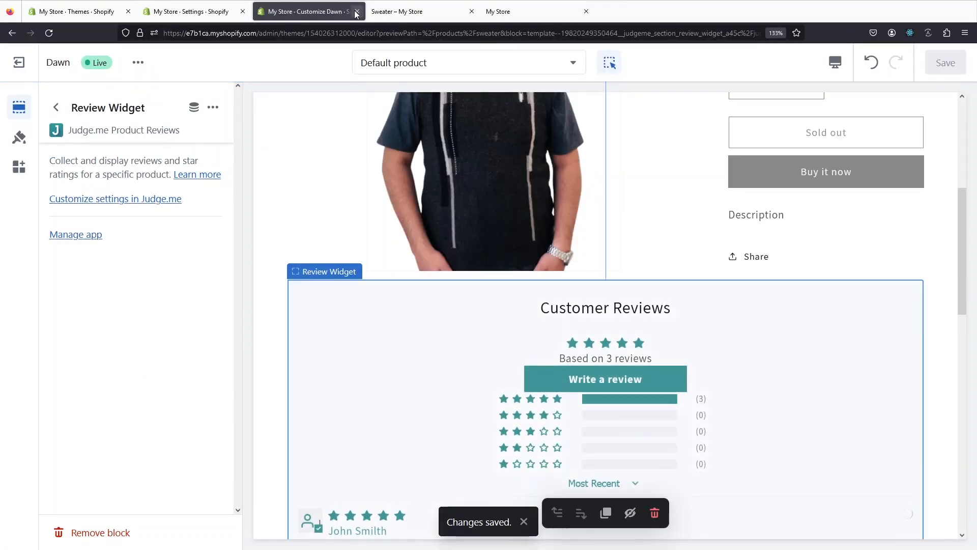
Step: On the Sweater page, start a review titled 'Great Product' with the comment 'Will Buy Again'
click(356, 13)
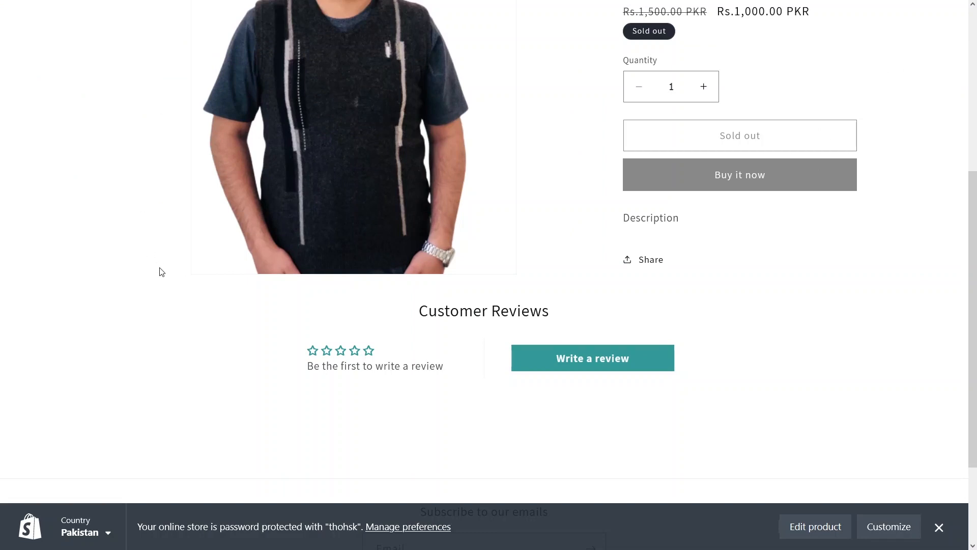
scroll(543, 379, down, 2)
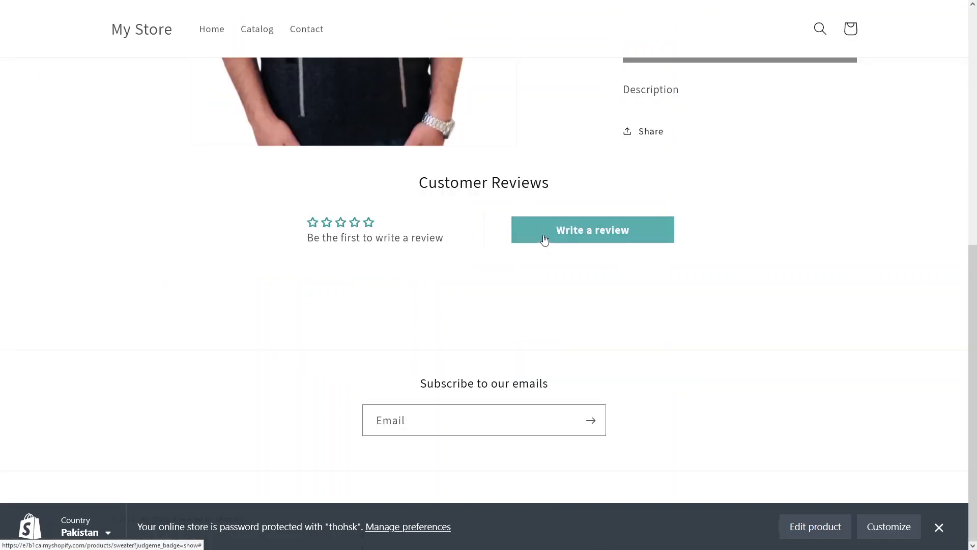
click(537, 235)
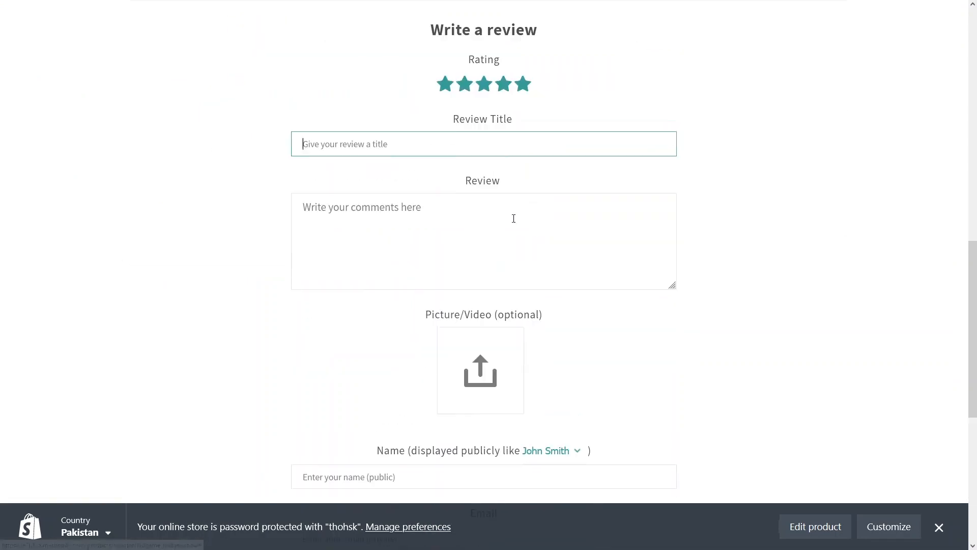
click(421, 145)
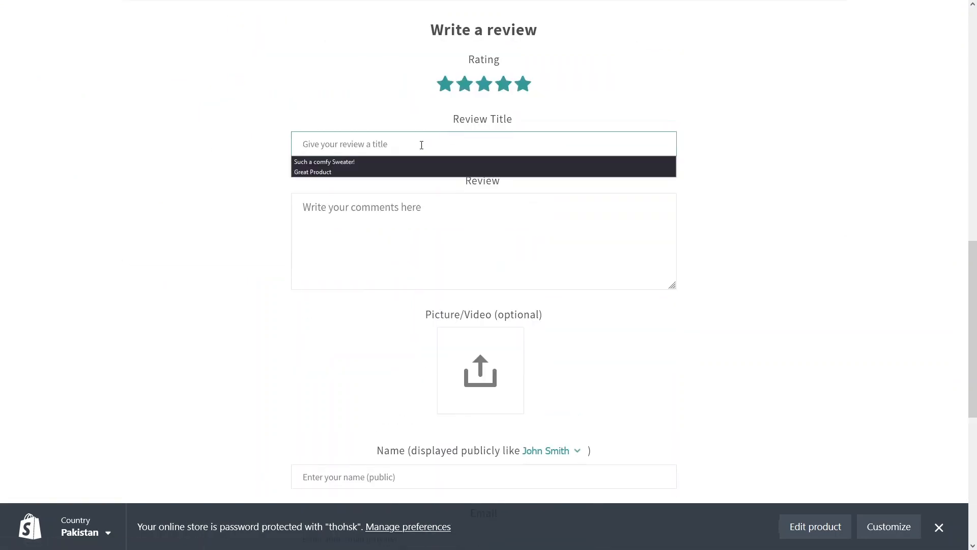
click(389, 172)
click(407, 251)
text(Will Buy Again)
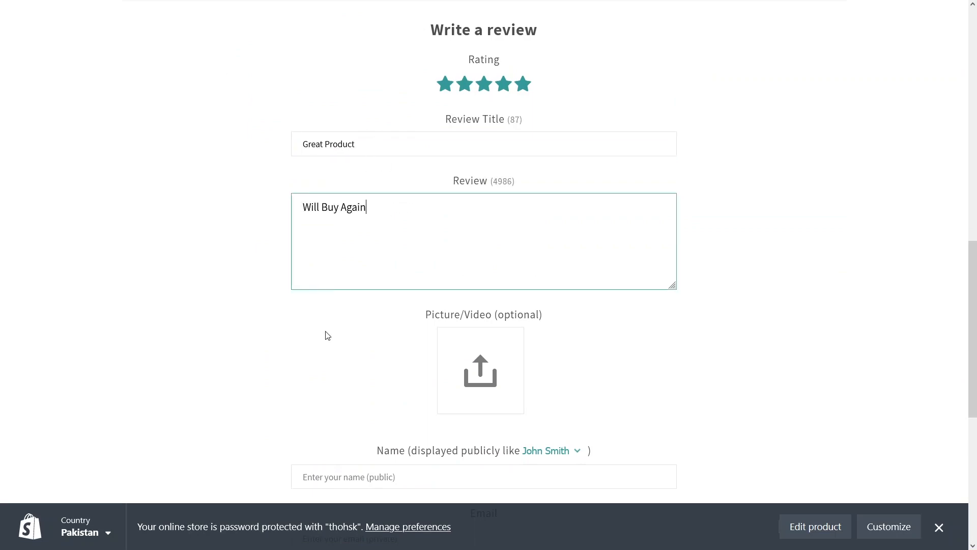
Step: Fill in the reviewer's name and e-mail, submit the review, and refresh the page
scroll(327, 336, down, 3)
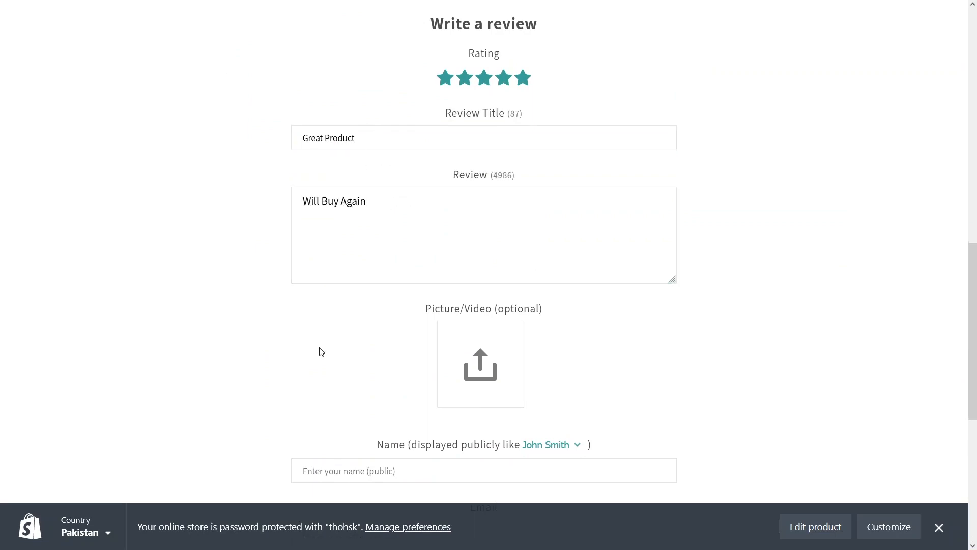
click(351, 332)
text(Fahad)
key(Tab)
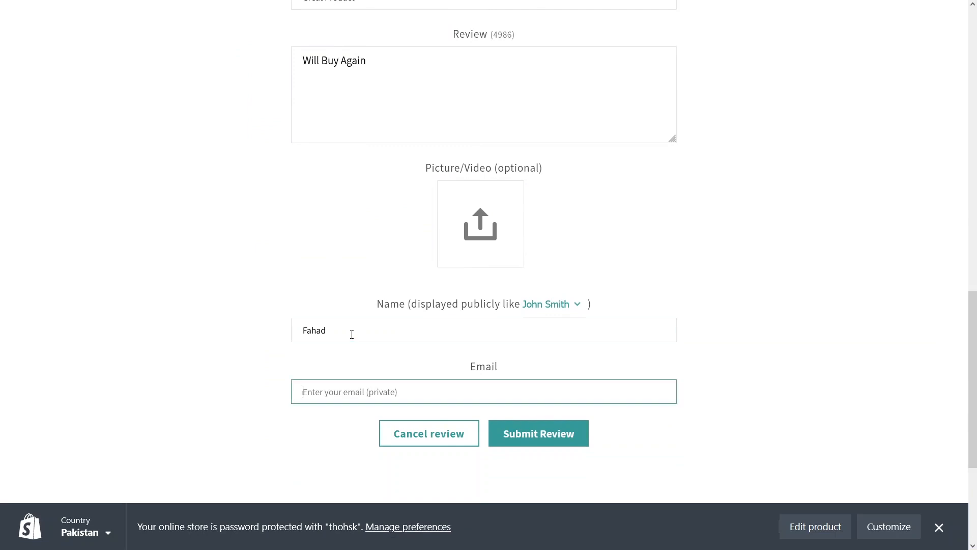
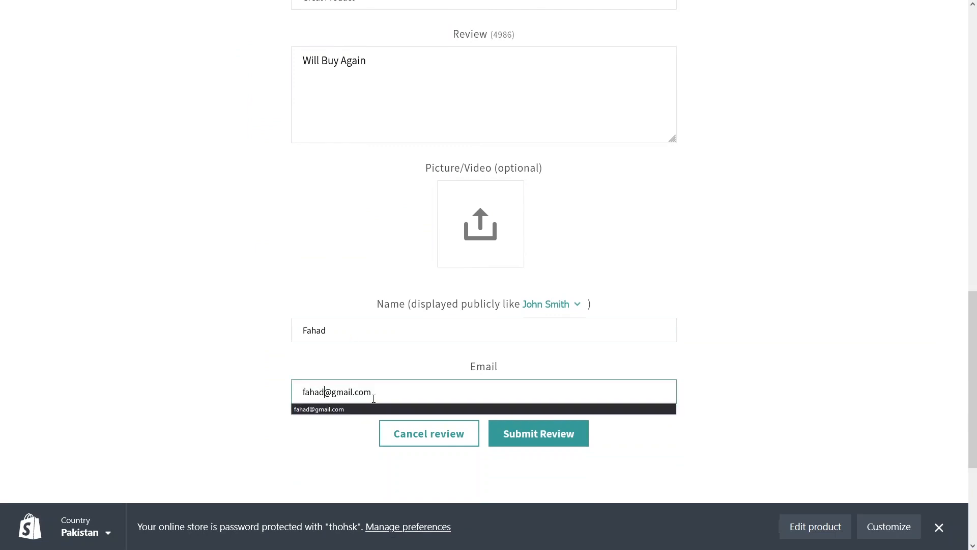
click(360, 409)
click(519, 436)
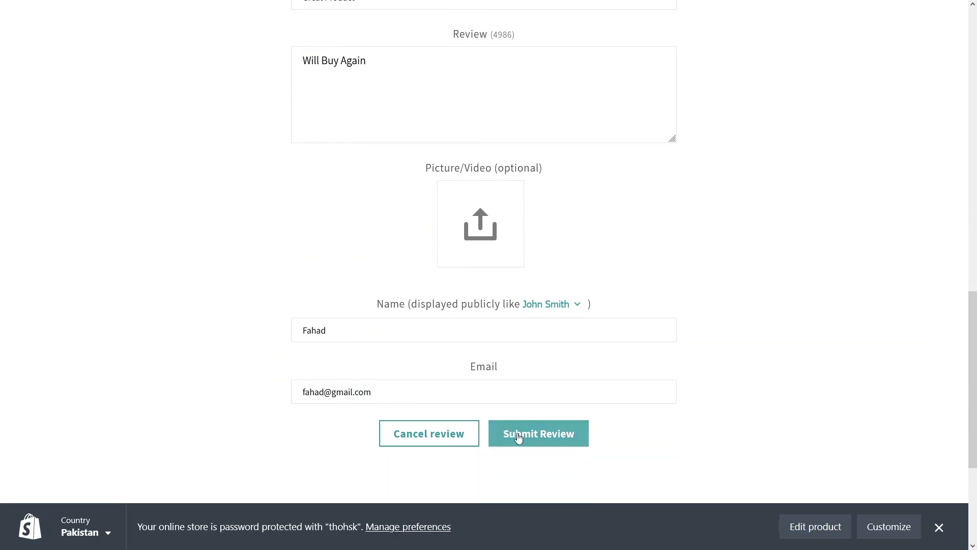
scroll(484, 283, up, 4)
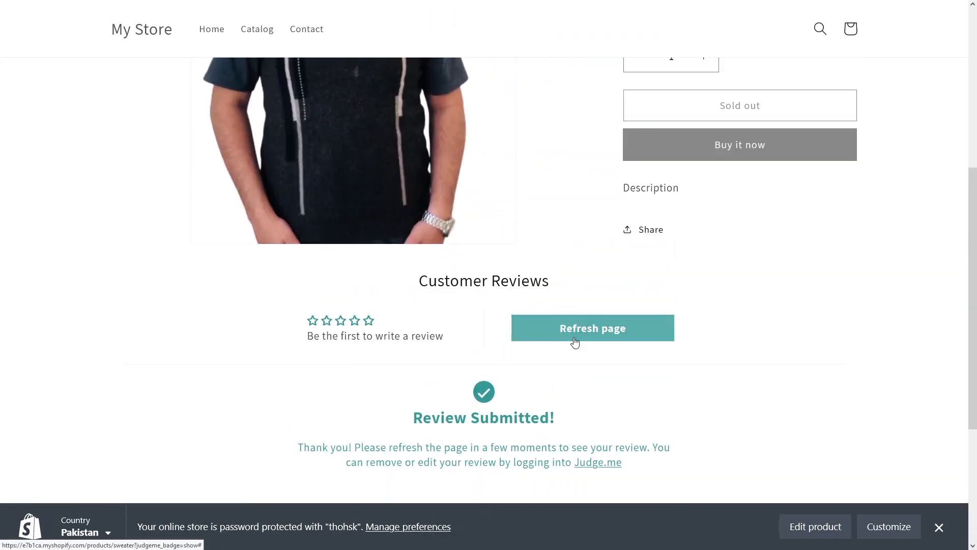
click(576, 342)
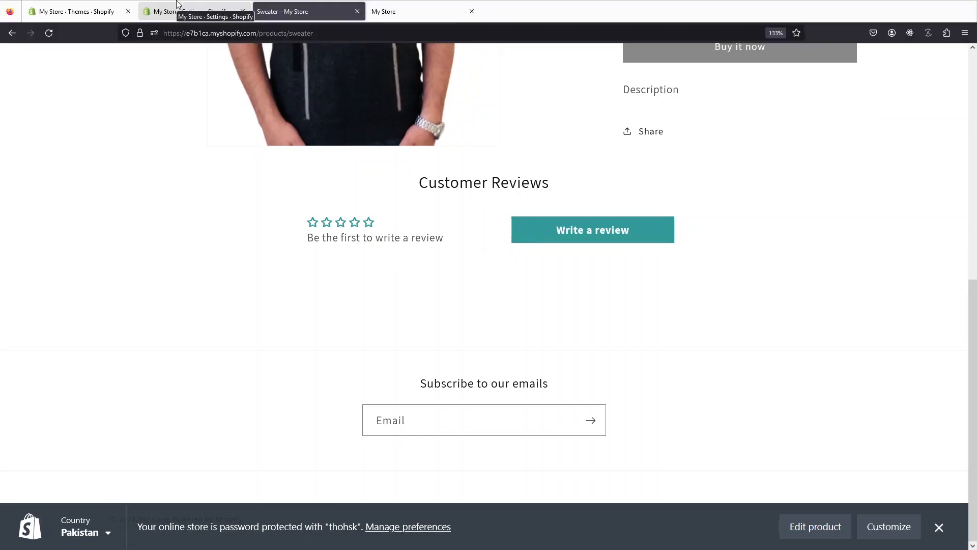
Step: Publish the 'Great Product' Sweater review from Judge.me's Manage Reviews list
click(177, 3)
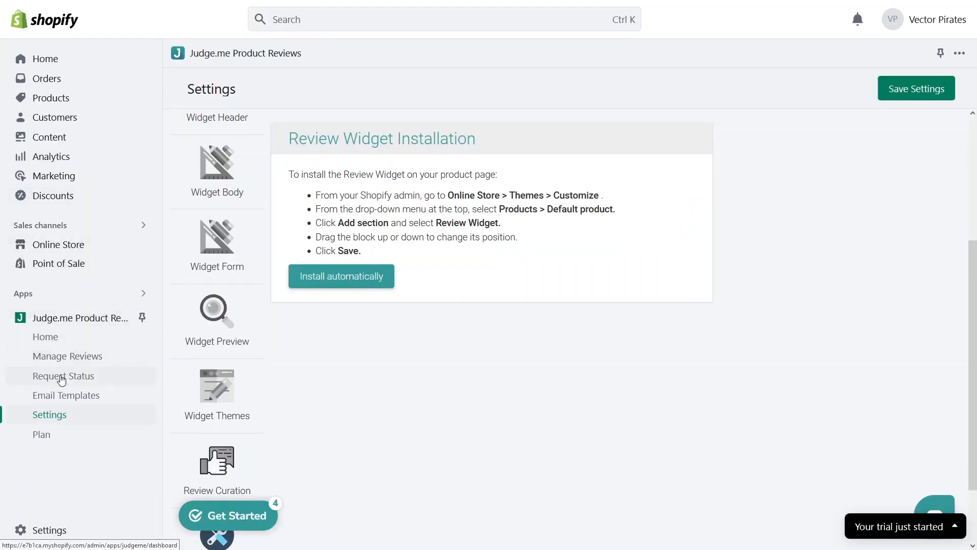
click(67, 356)
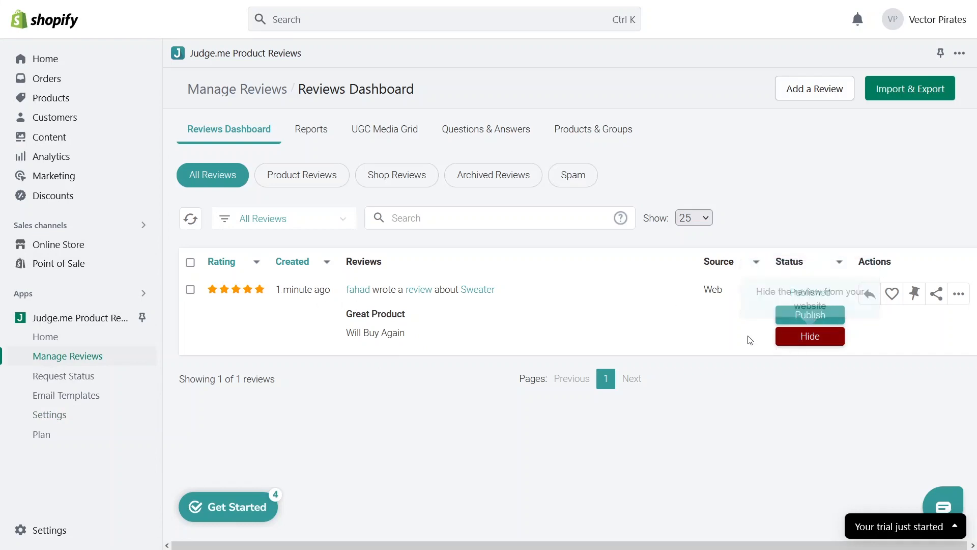
click(784, 312)
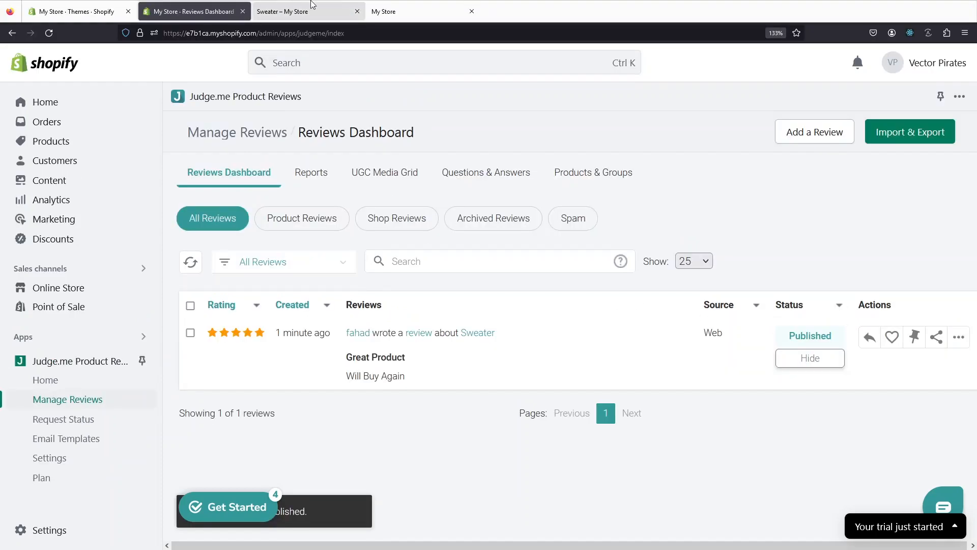
Step: Reload the Sweater storefront page and confirm Customer Reviews shows 5.00 out of 5 from 1 review
click(308, 11)
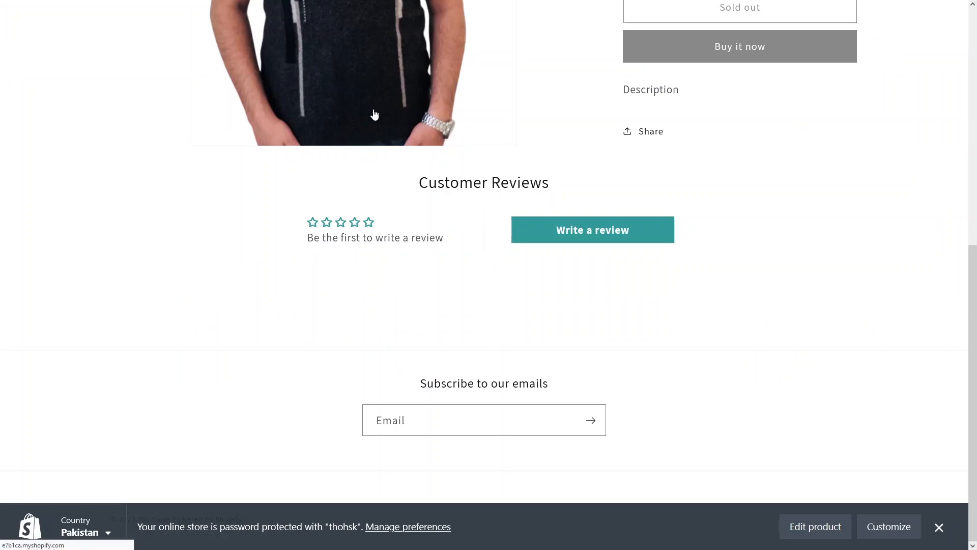
key(F5)
scroll(346, 219, down, 5)
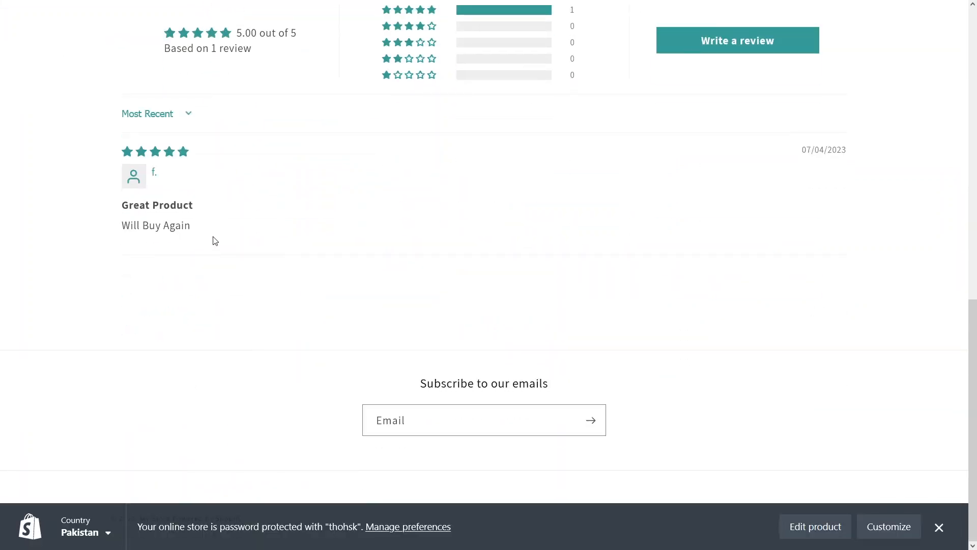
scroll(216, 241, up, 3)
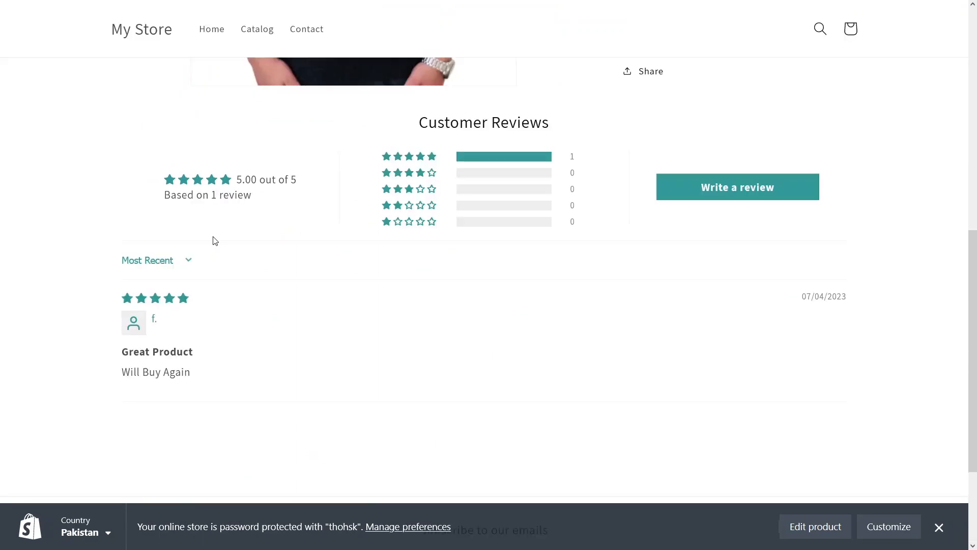